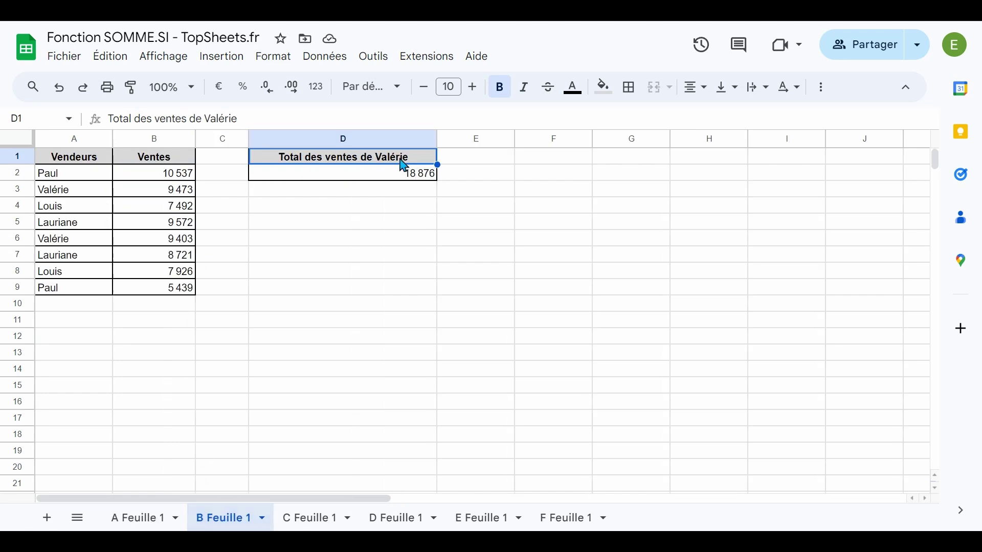
Review the examples on sheets C Feuille 1 to F Feuille 1, including the camera list and the November and December sales
{"action": "left_click", "coordinate": [312, 518]}
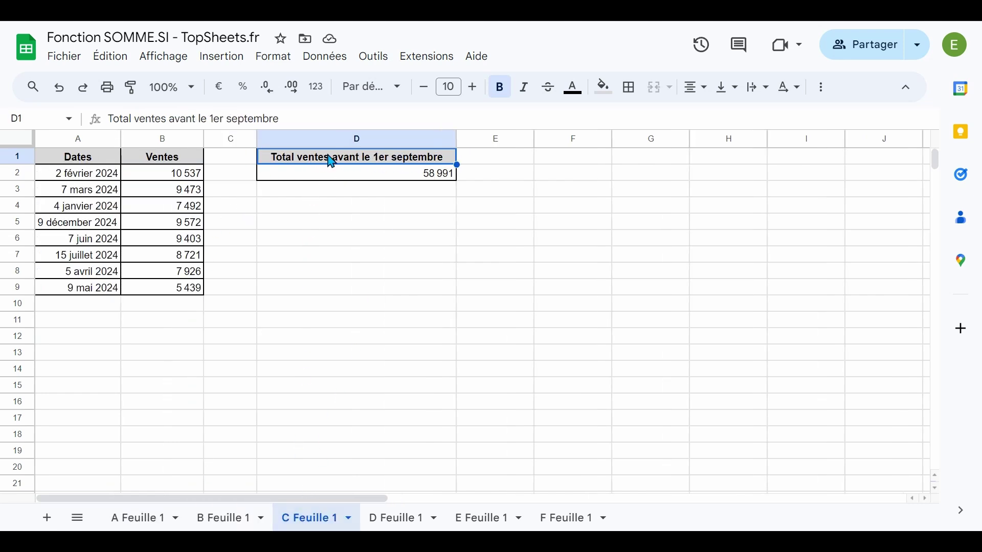
{"action": "left_click", "coordinate": [399, 520]}
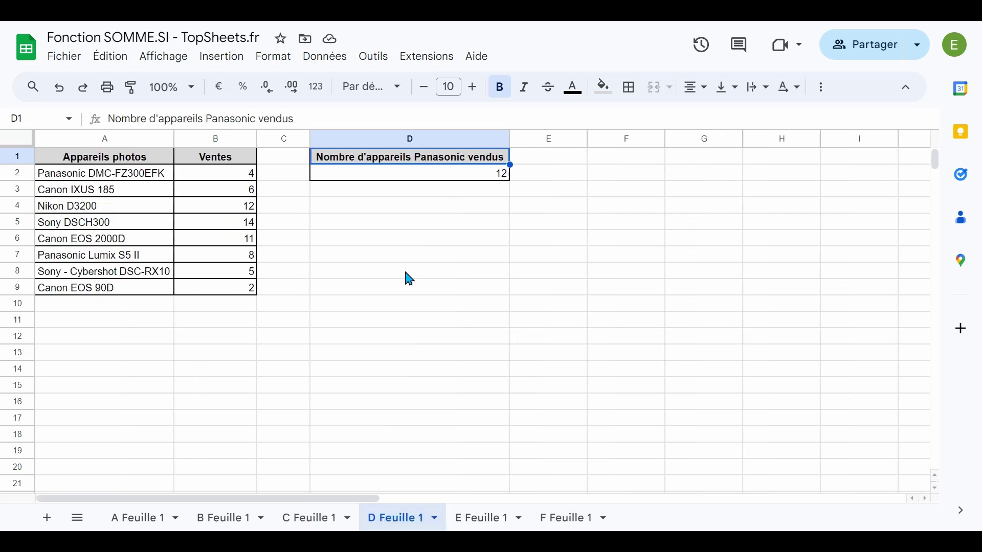
{"action": "left_click_drag", "start_coordinate": [102, 174], "coordinate": [112, 295]}
{"action": "left_click", "coordinate": [471, 519]}
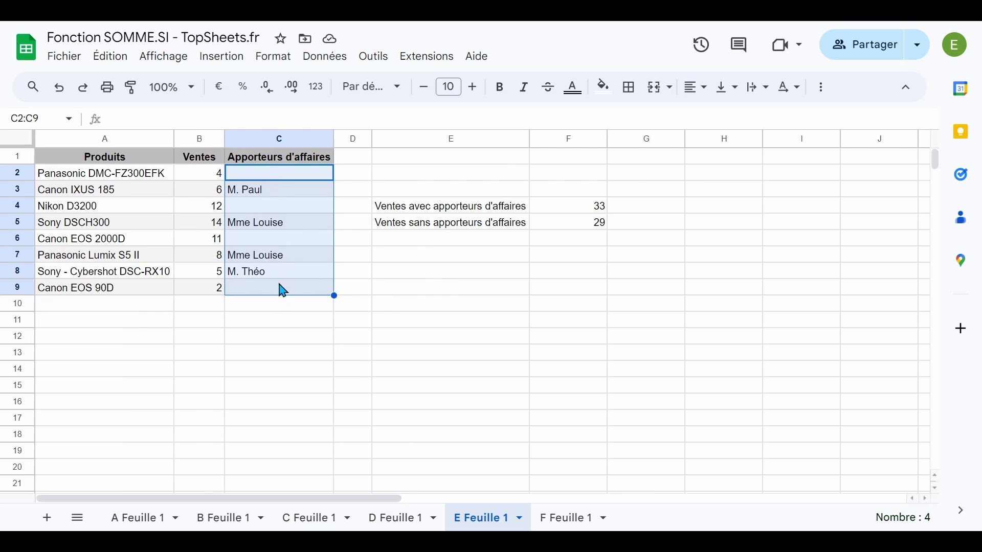
{"action": "left_click", "coordinate": [566, 512]}
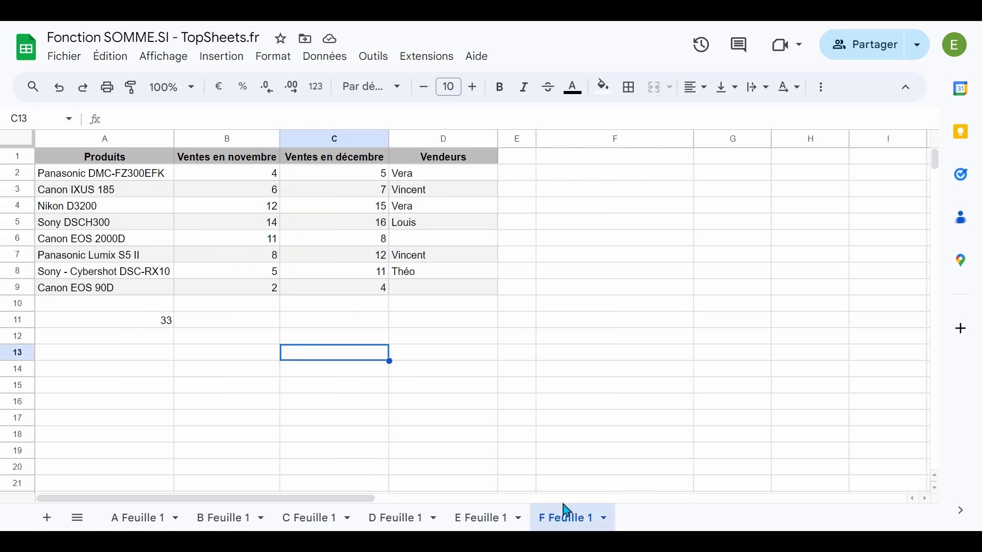
{"action": "left_click_drag", "start_coordinate": [258, 175], "coordinate": [310, 294]}
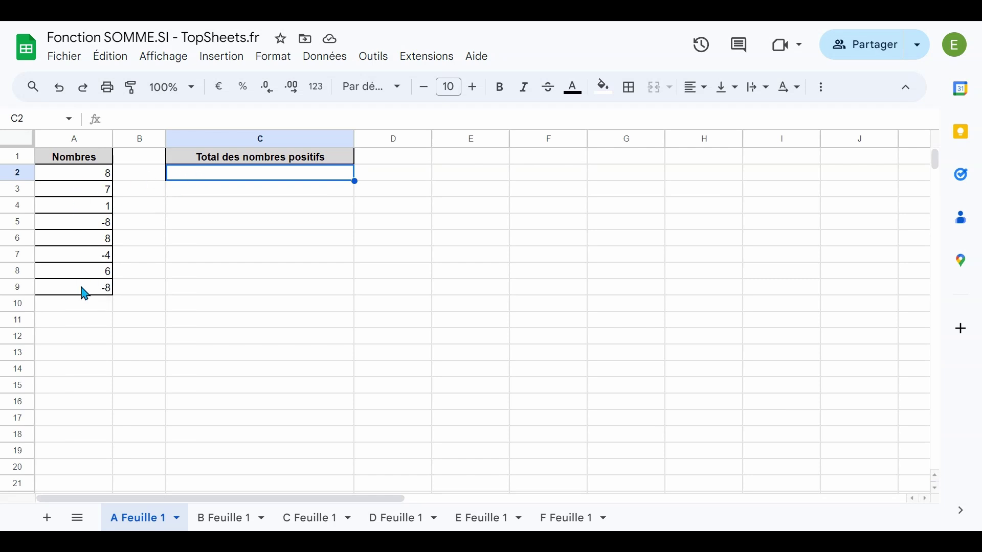
In C2 of A Feuille 1, total the positive numbers with the formula =SOMME.SI(A2:A9;">0")
{"action": "double_click", "coordinate": [213, 177]}
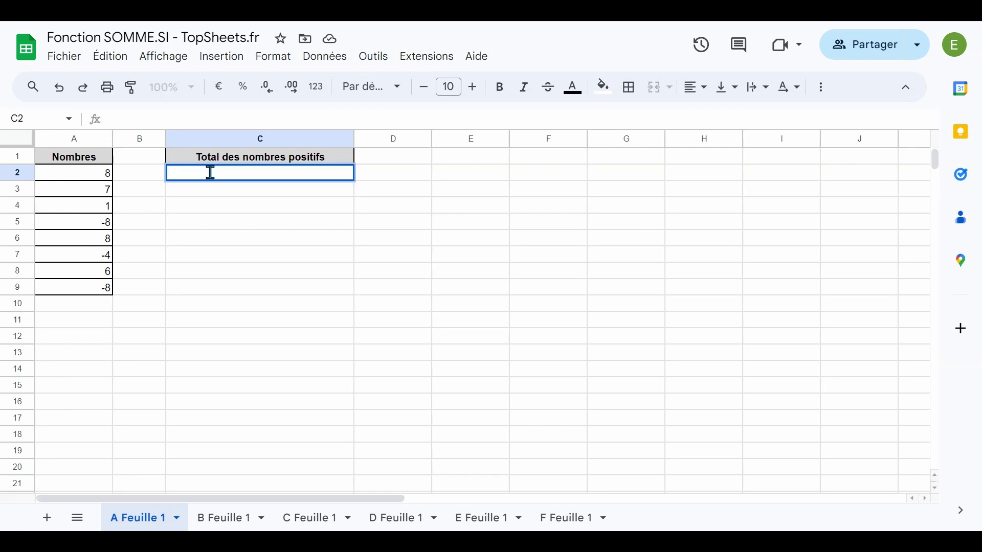
{"action": "type", "text": "=SOMM"}
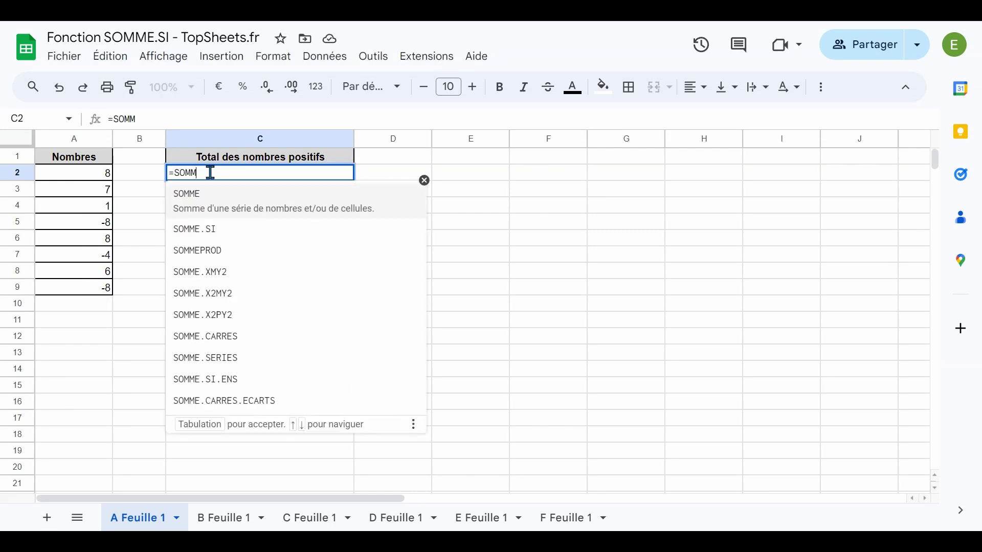
{"action": "left_click", "coordinate": [215, 226]}
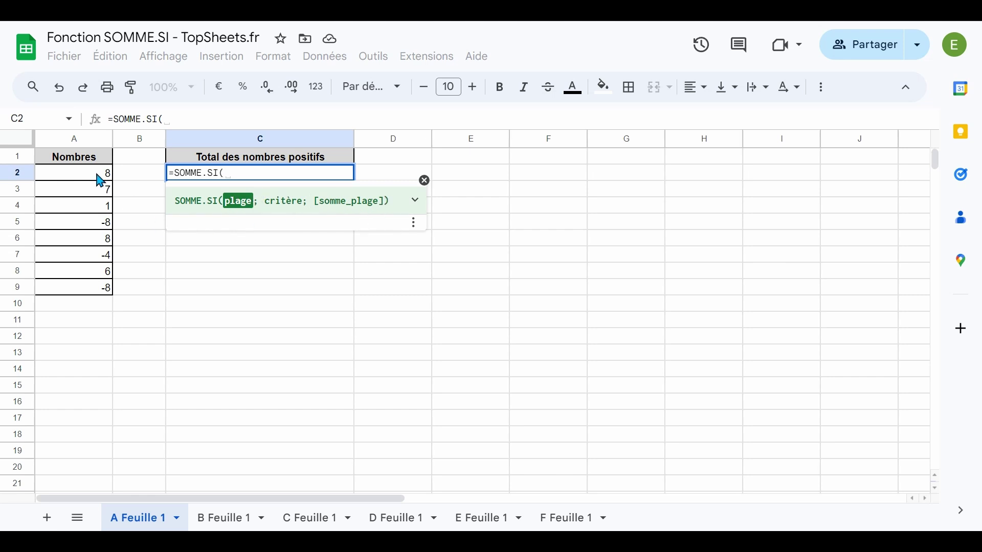
{"action": "left_click_drag", "start_coordinate": [99, 178], "coordinate": [96, 297]}
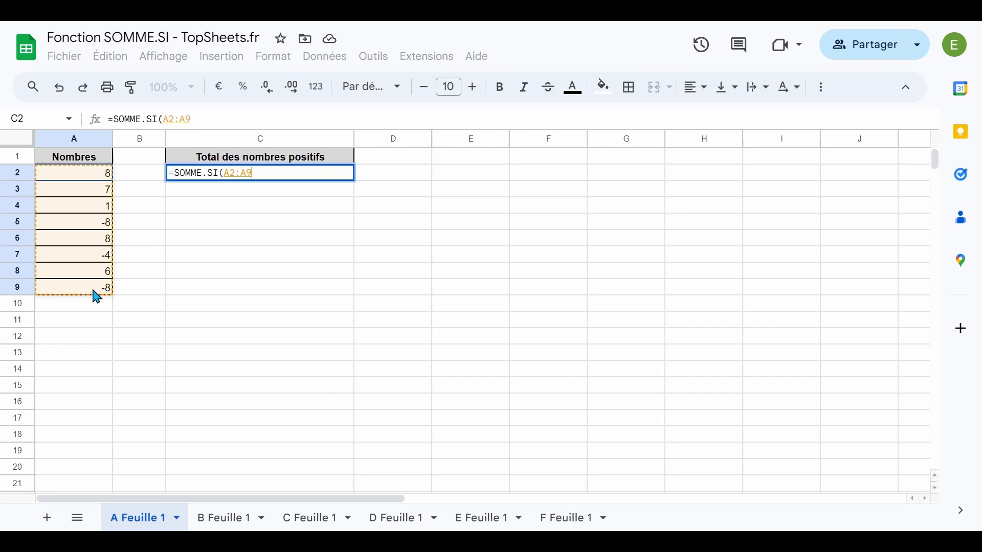
{"action": "type", "text": "; "}
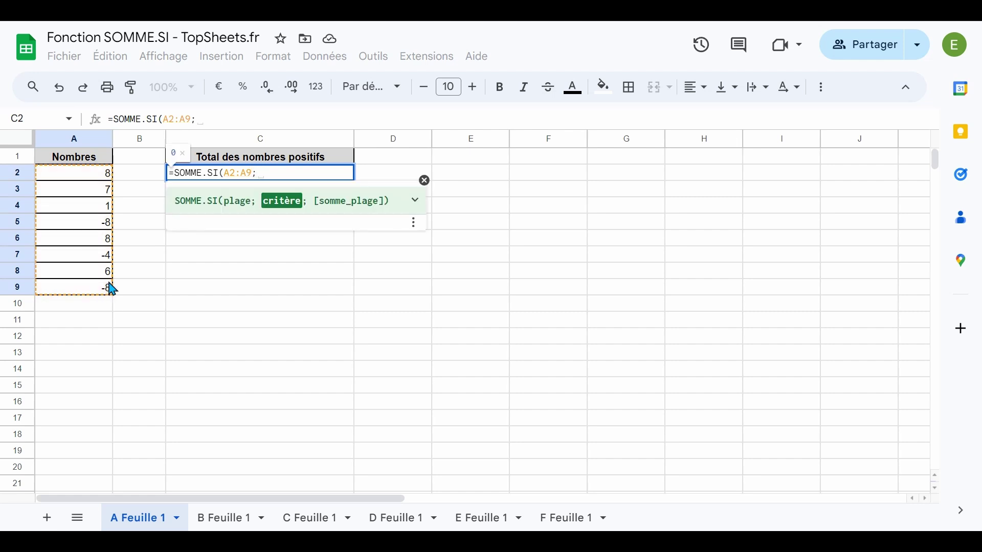
{"action": "type", "text": "\""}
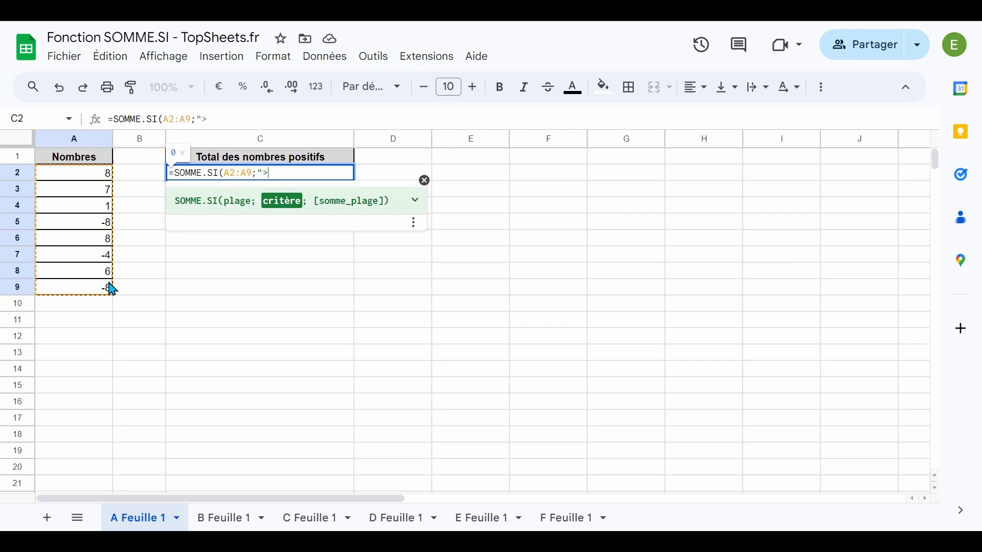
{"action": "type", "text": ">0\")"}
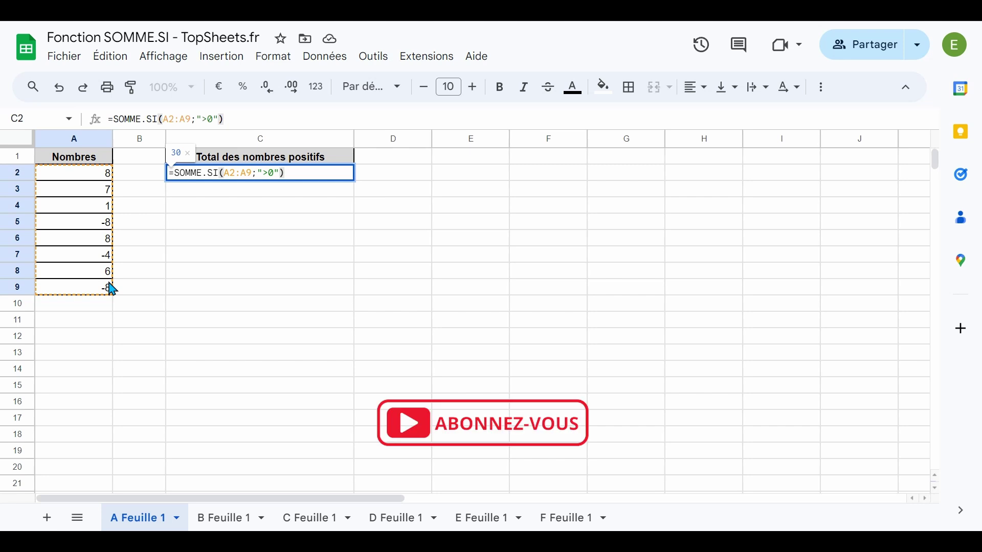
{"action": "key", "text": "Return"}
{"action": "key", "text": "Up"}
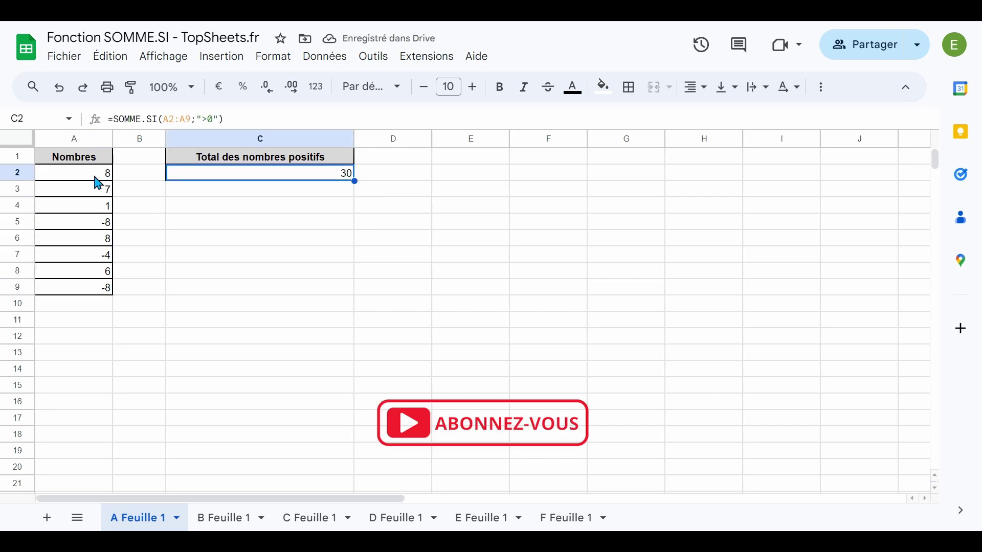
Check the total by selecting only the positive numbers A2:A4, A6 and A8 and reading their sum
{"action": "left_click_drag", "start_coordinate": [93, 179], "coordinate": [92, 199]}
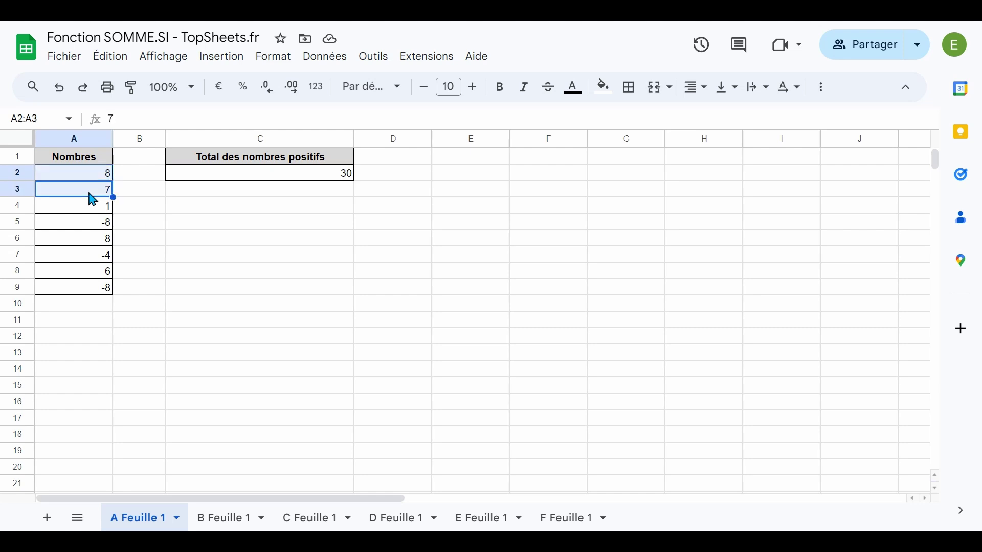
{"action": "left_click", "coordinate": [93, 209], "text": "shift"}
{"action": "left_click", "coordinate": [94, 240], "text": "ctrl"}
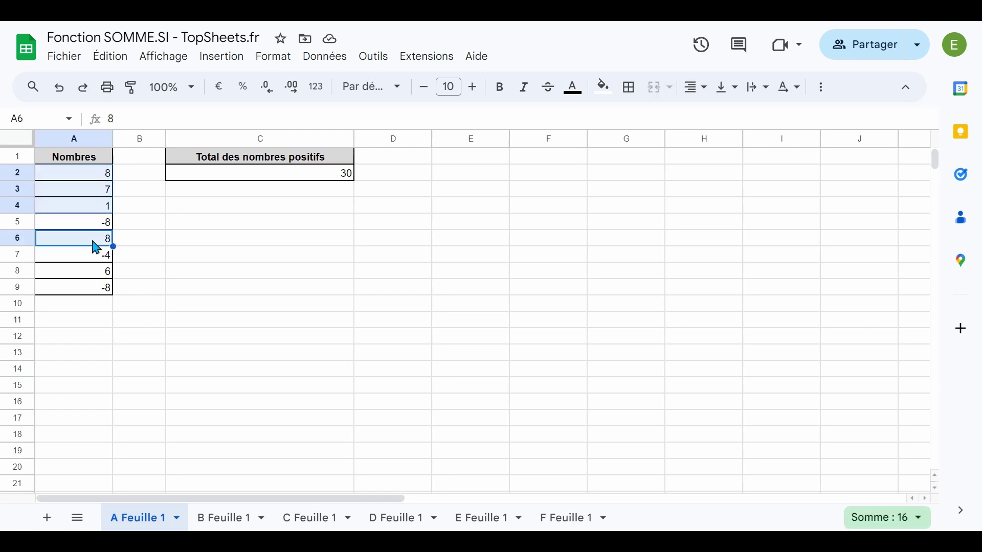
{"action": "left_click", "coordinate": [97, 273], "text": "ctrl"}
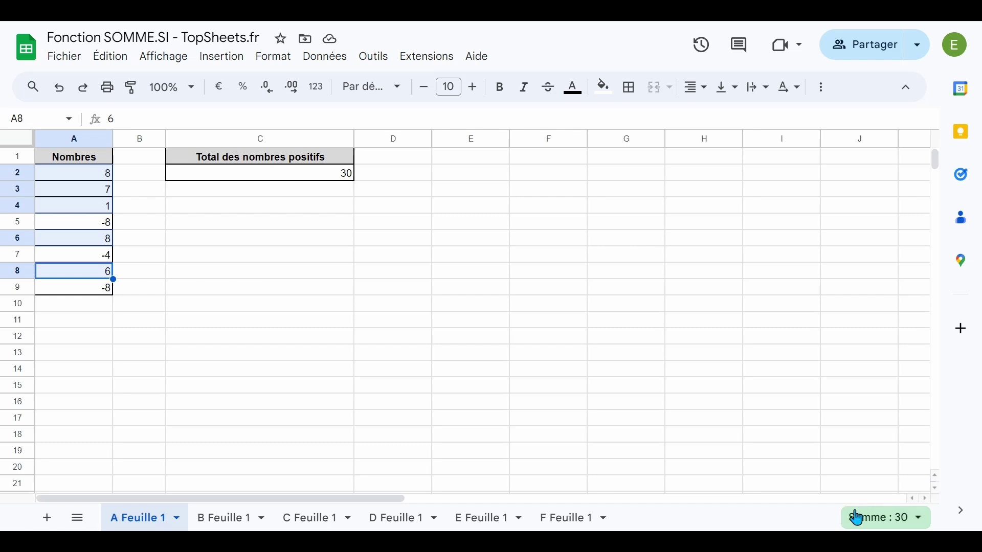
On B Feuille 1, select rows 3 and 6 together to examine the sales of the salesperson named in D1
{"action": "left_click", "coordinate": [233, 521]}
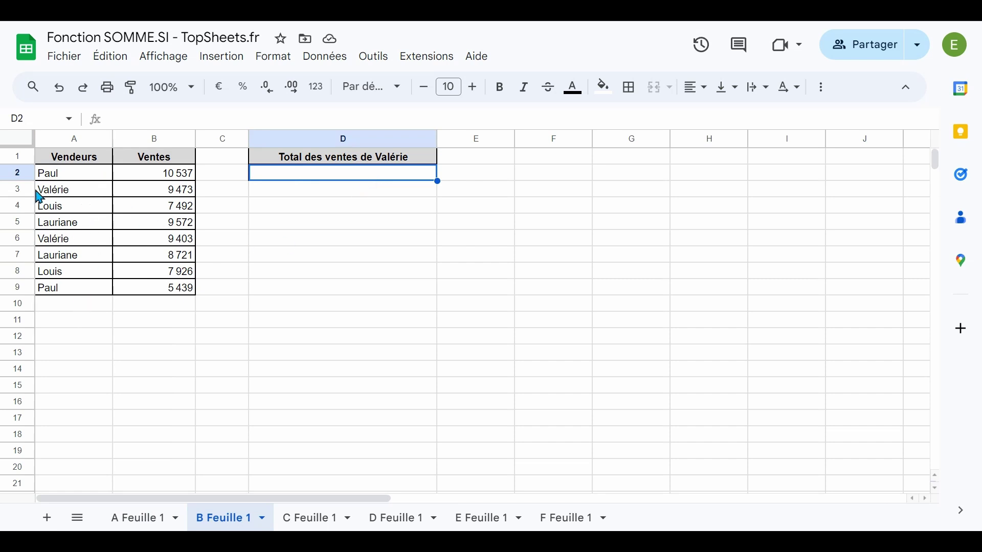
{"action": "left_click", "coordinate": [20, 190]}
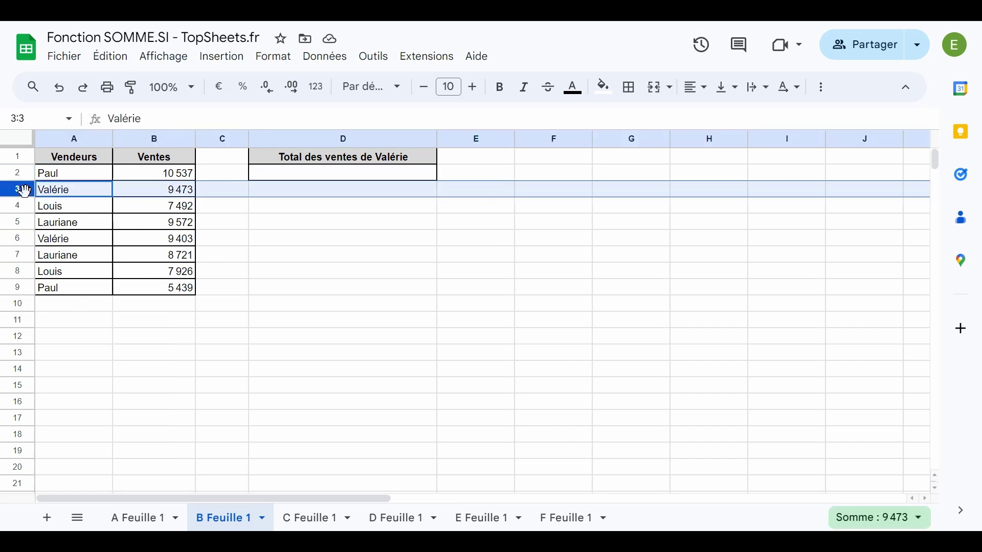
{"action": "left_click", "coordinate": [17, 239], "text": "ctrl"}
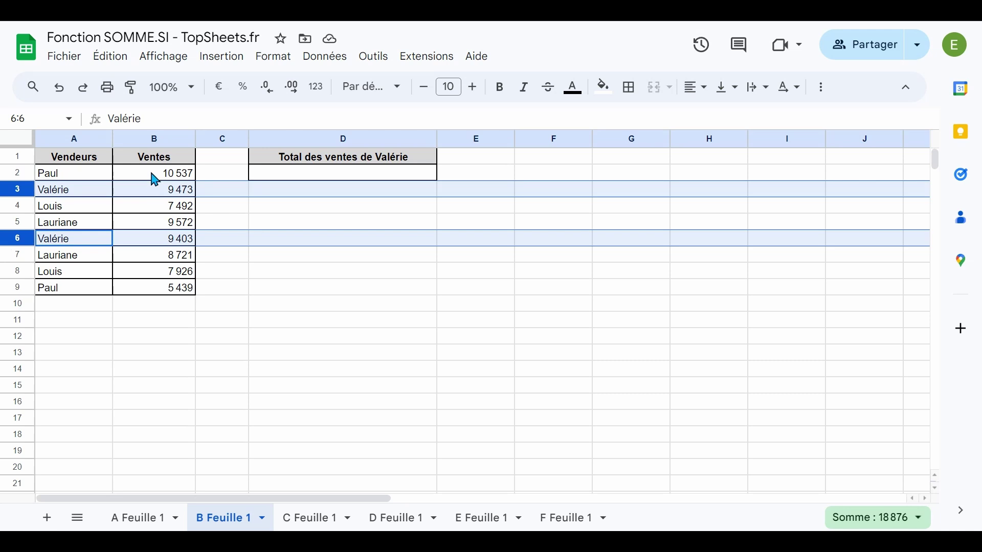
In D2, enter a SOMME.SI formula with range A2:A9, the name of the salesperson in D1 as quoted criterion, and sum range B2:B9
{"action": "left_click", "coordinate": [274, 177]}
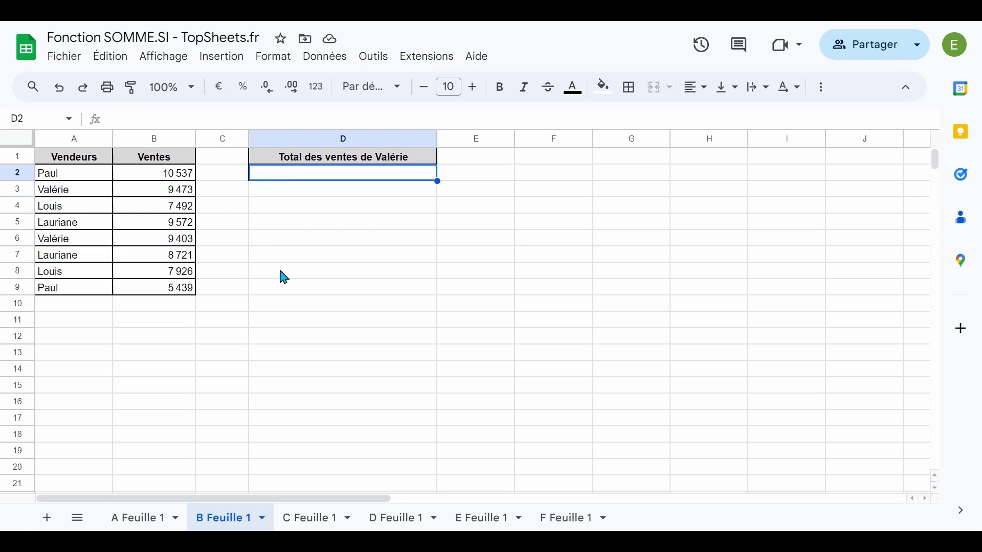
{"action": "type", "text": "=SO"}
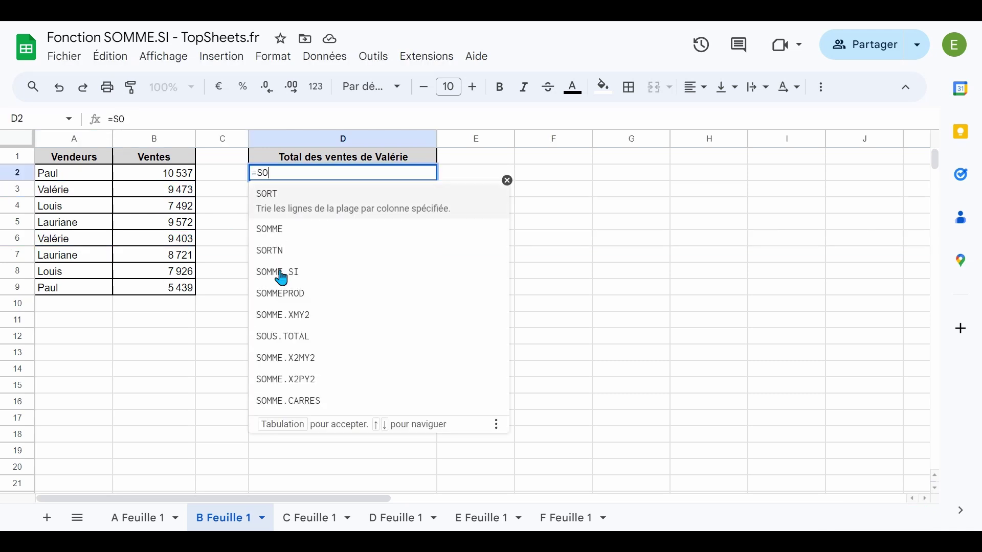
{"action": "type", "text": "MME.SI("}
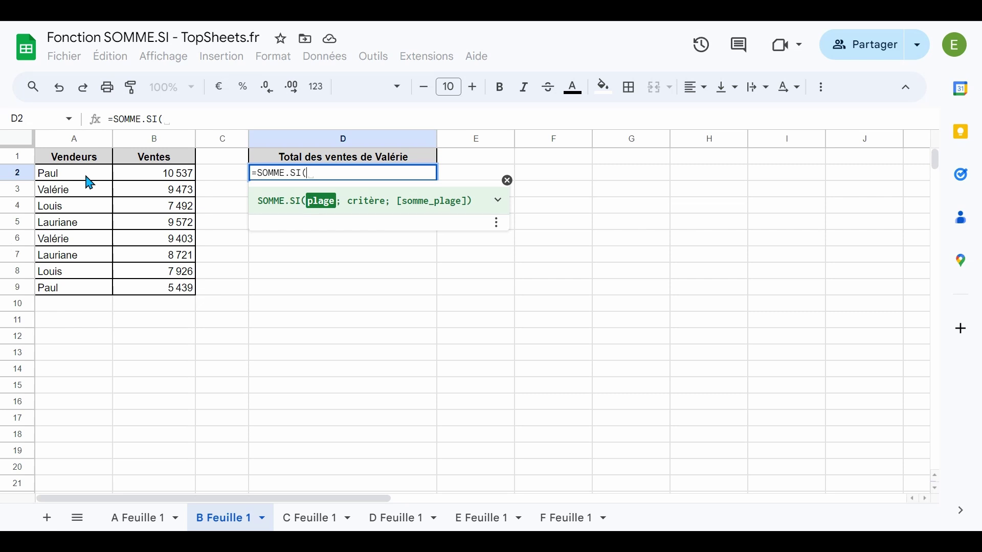
{"action": "left_click_drag", "start_coordinate": [88, 180], "coordinate": [84, 289]}
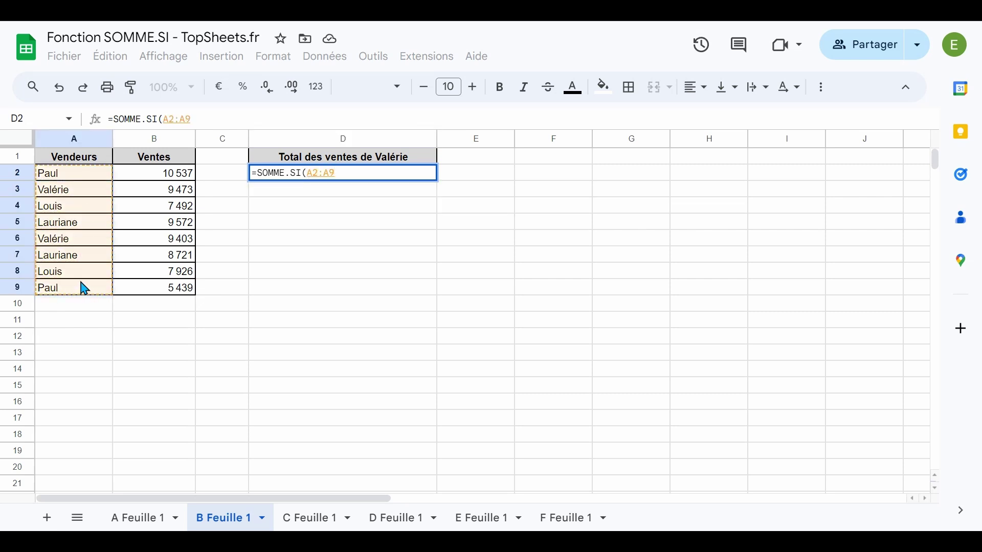
{"action": "type", "text": ";\"Valéri"}
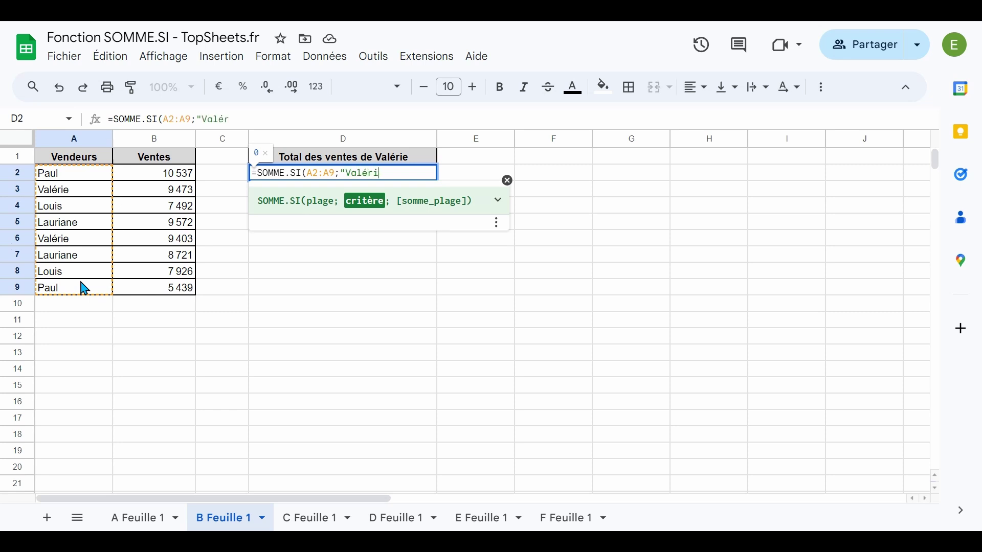
{"action": "type", "text": "e\";"}
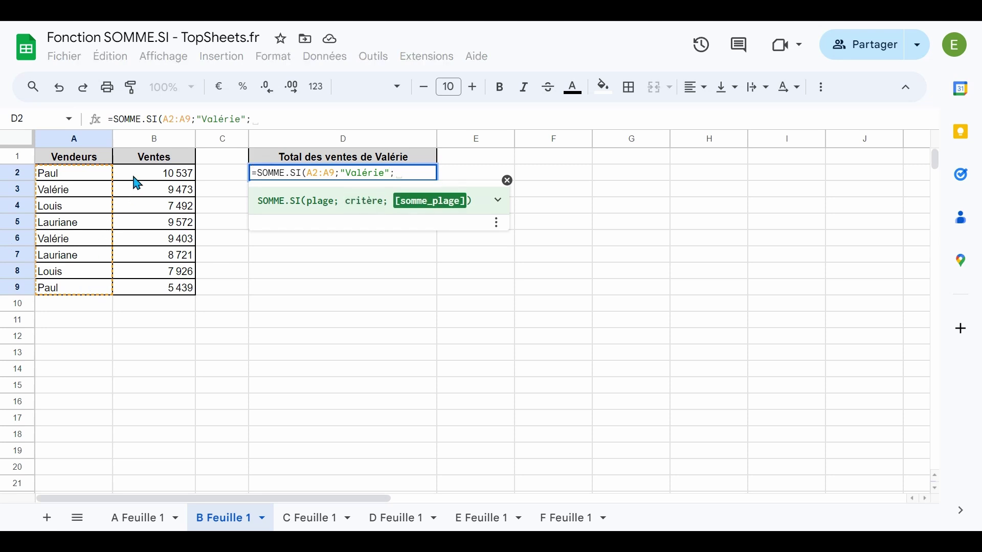
{"action": "left_click_drag", "start_coordinate": [136, 180], "coordinate": [136, 289]}
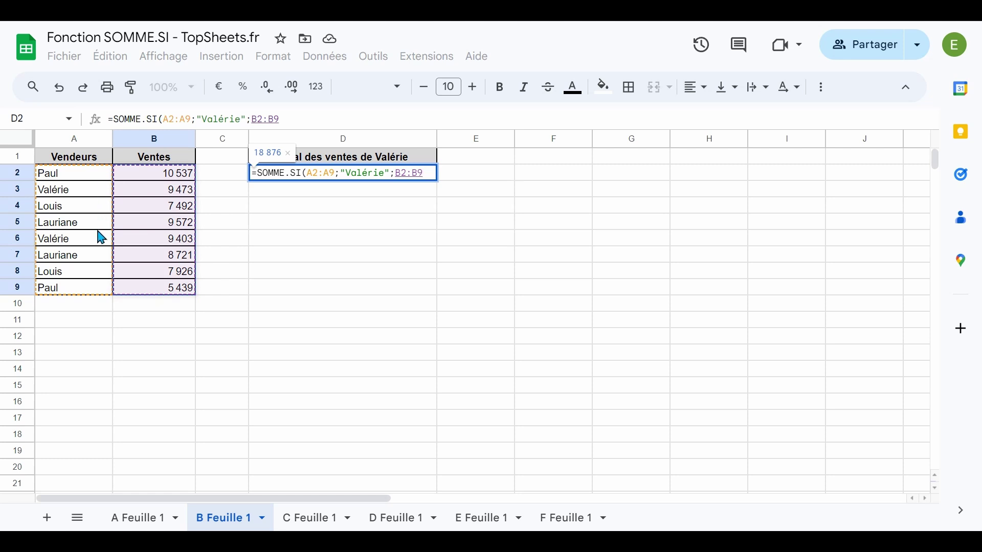
{"action": "type", "text": ")"}
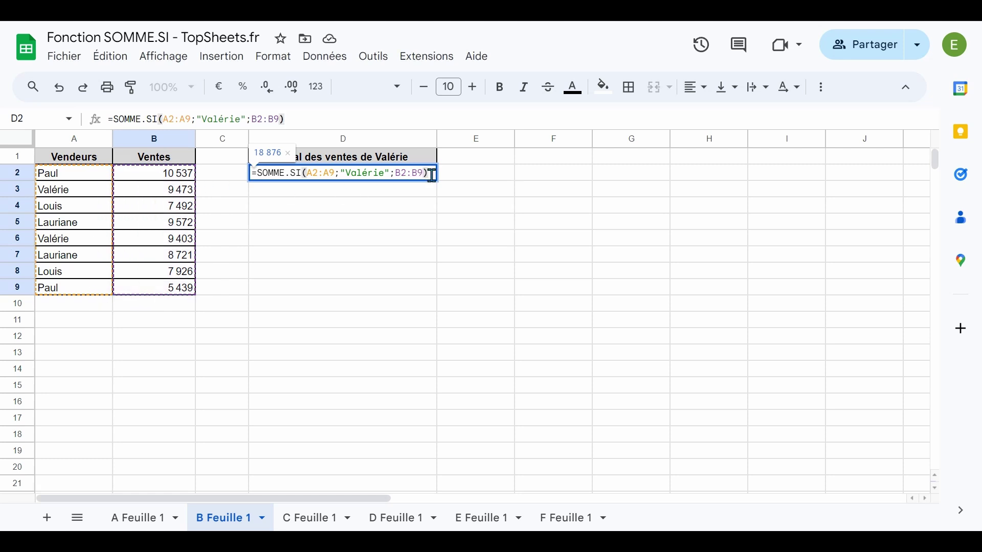
{"action": "key", "text": "Return"}
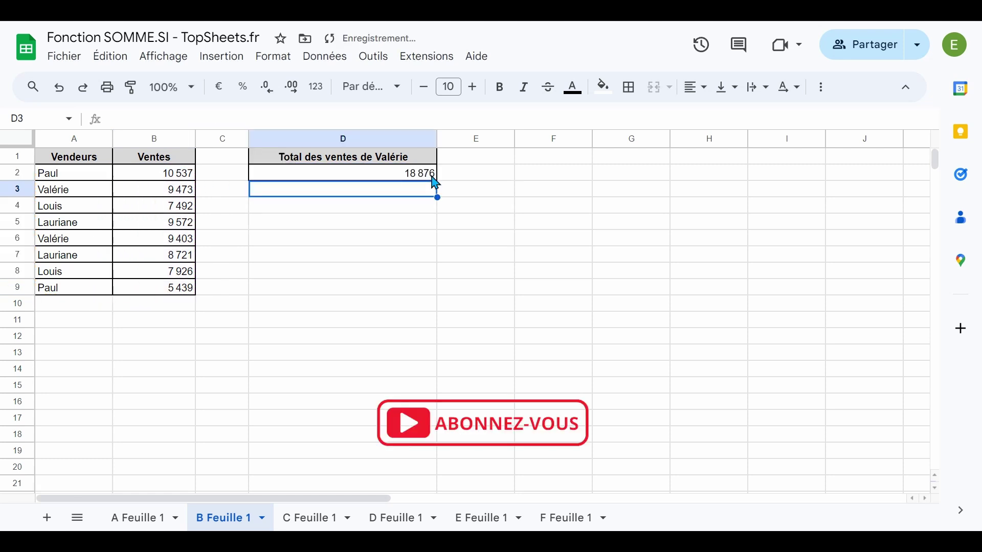
Compare the formula result in D2 with the sum of that salesperson's sales in B3 and B6
{"action": "left_click", "coordinate": [432, 177]}
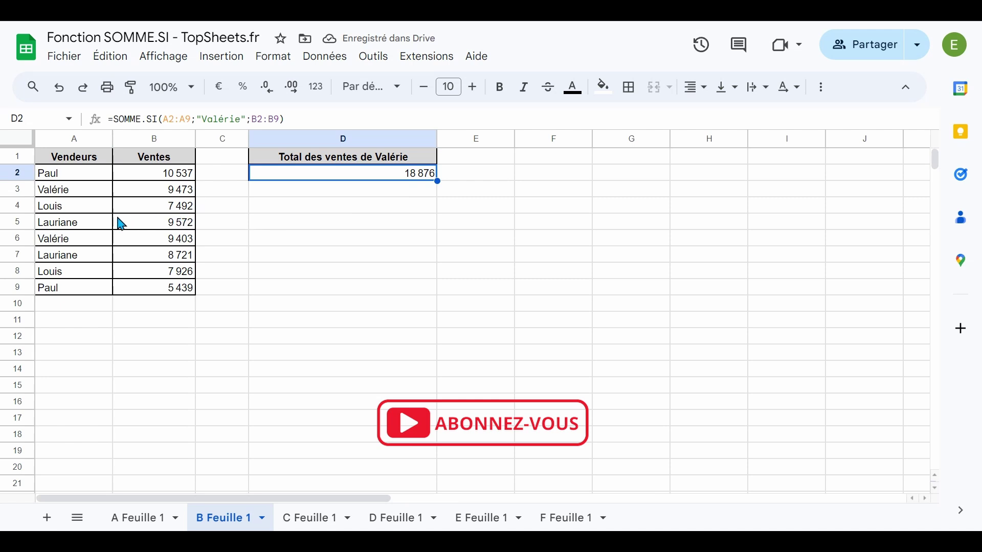
{"action": "left_click", "coordinate": [168, 194]}
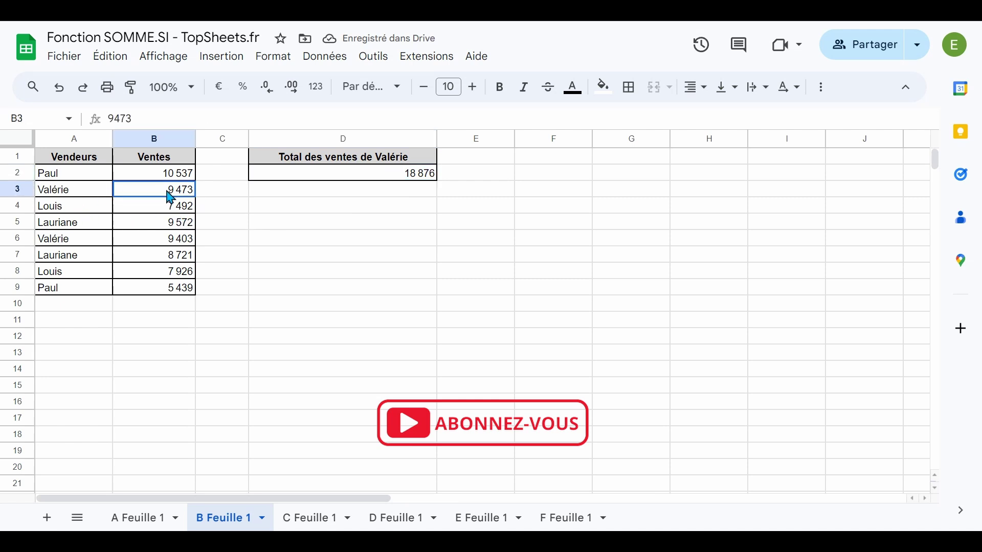
{"action": "left_click", "coordinate": [148, 244], "text": "ctrl"}
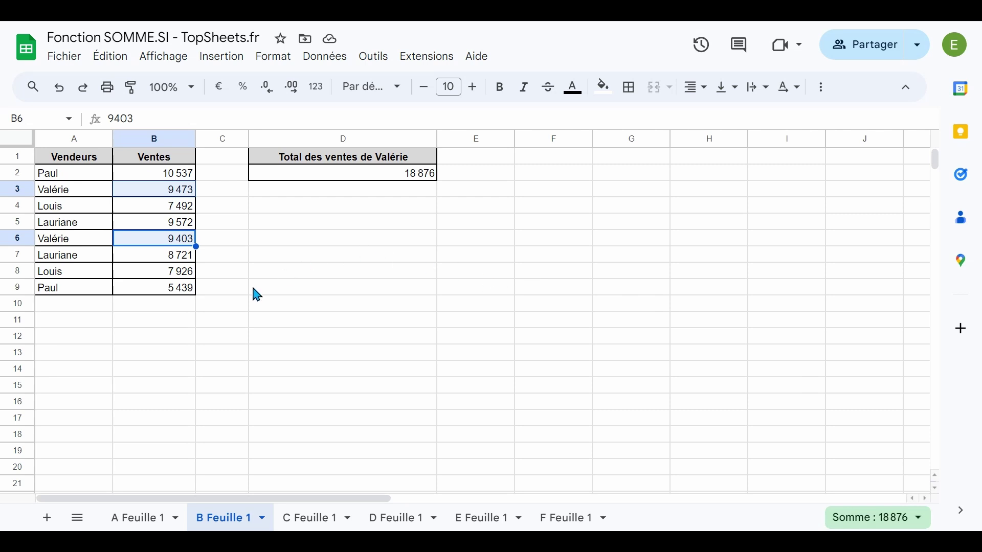
On C Feuille 1, enter in D2 a SOMME.SI formula with range A2:A9, criterion "<1/9/2024" and sum range B2:B9
{"action": "left_click", "coordinate": [306, 521]}
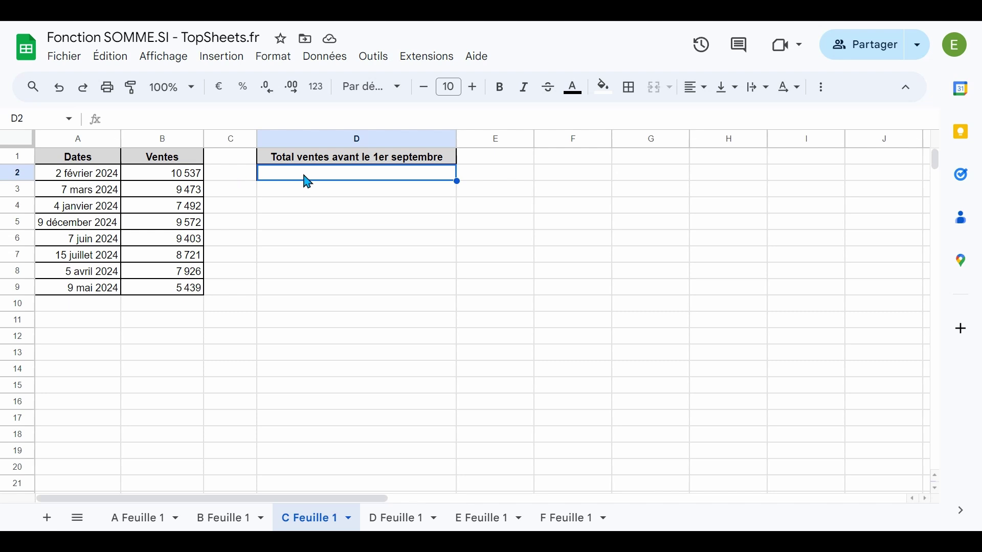
{"action": "type", "text": "=SOMM"}
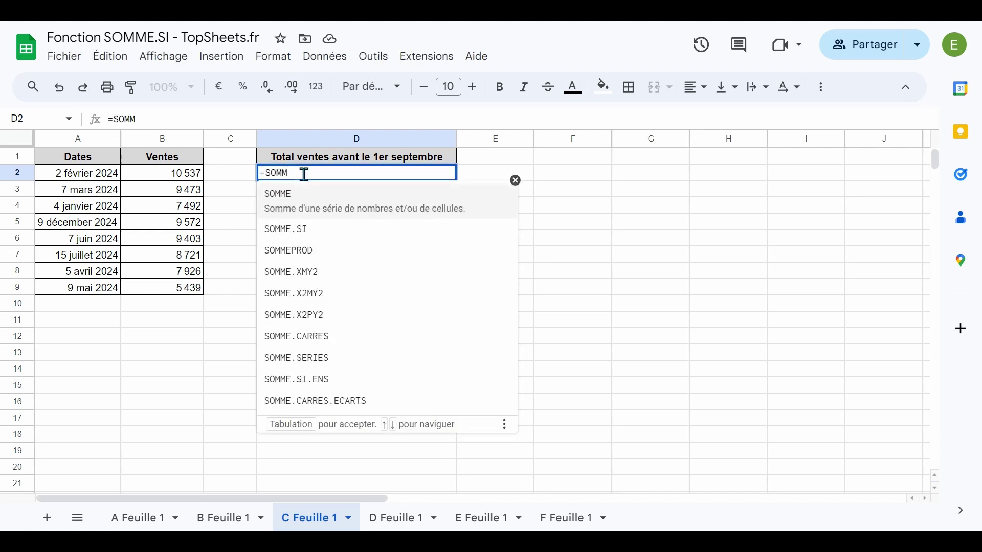
{"action": "left_click", "coordinate": [296, 227]}
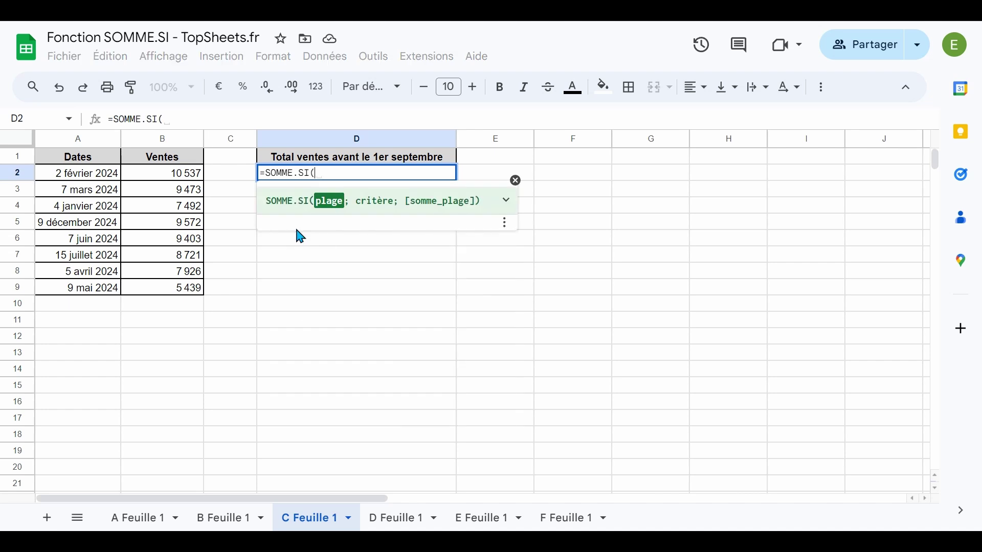
{"action": "left_click_drag", "start_coordinate": [88, 174], "coordinate": [90, 289]}
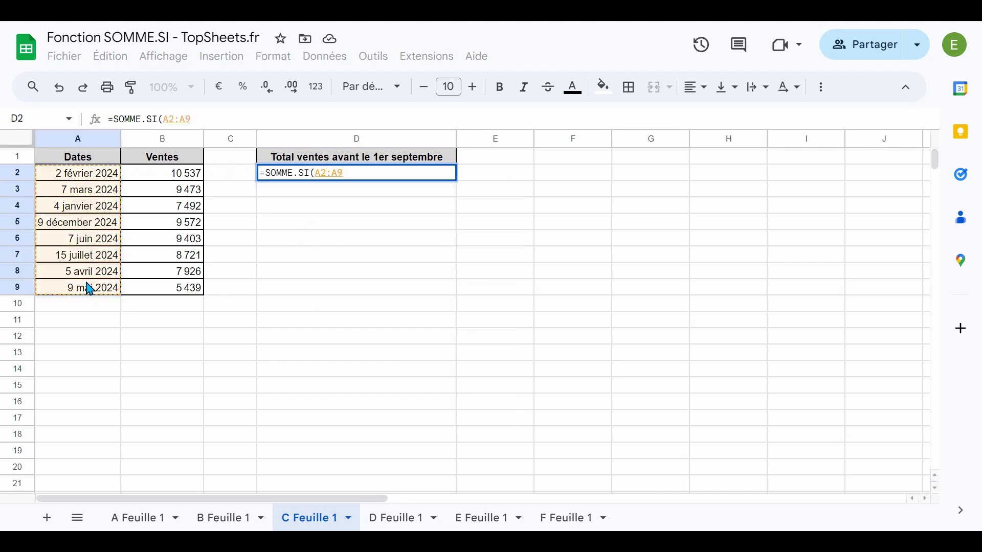
{"action": "type", "text": ";\""}
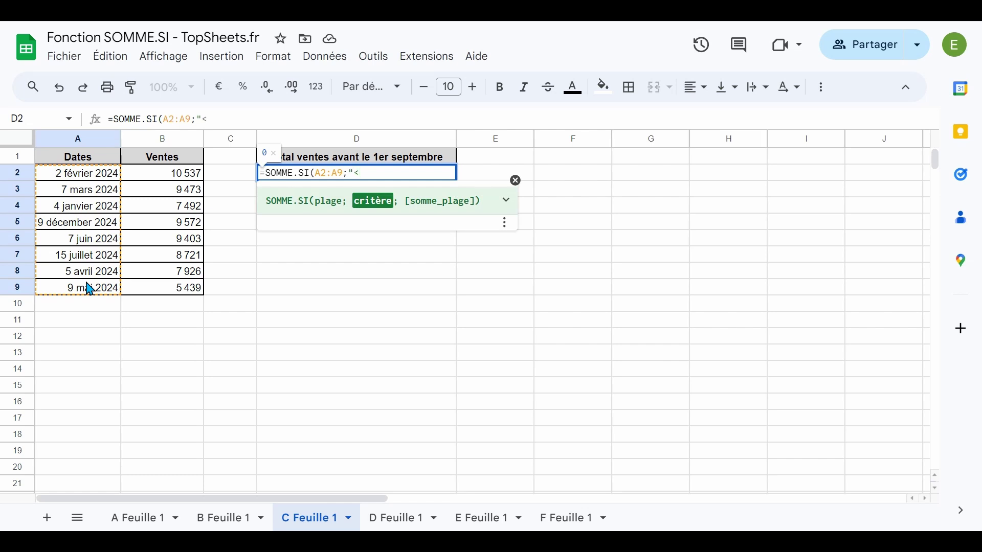
{"action": "type", "text": "<1/9"}
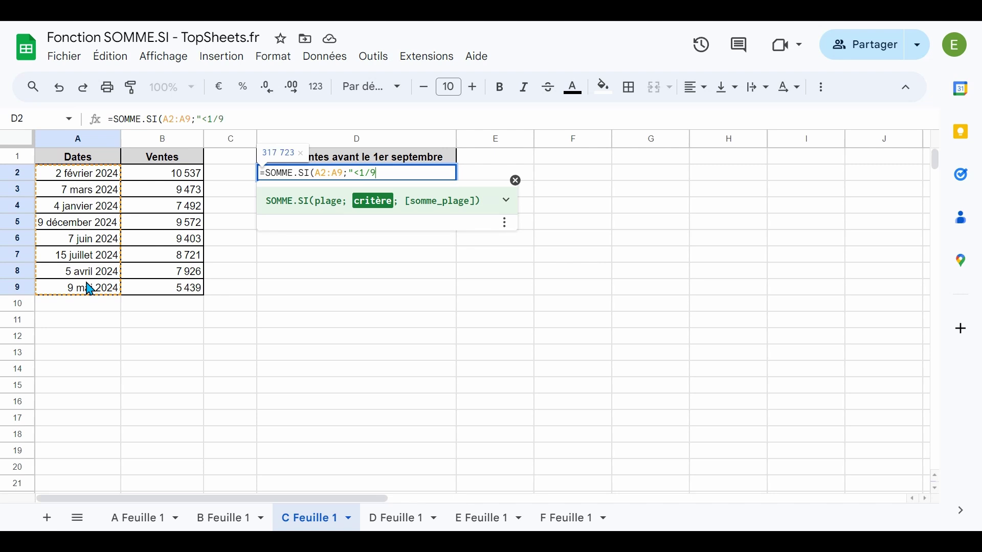
{"action": "type", "text": "/2024\";"}
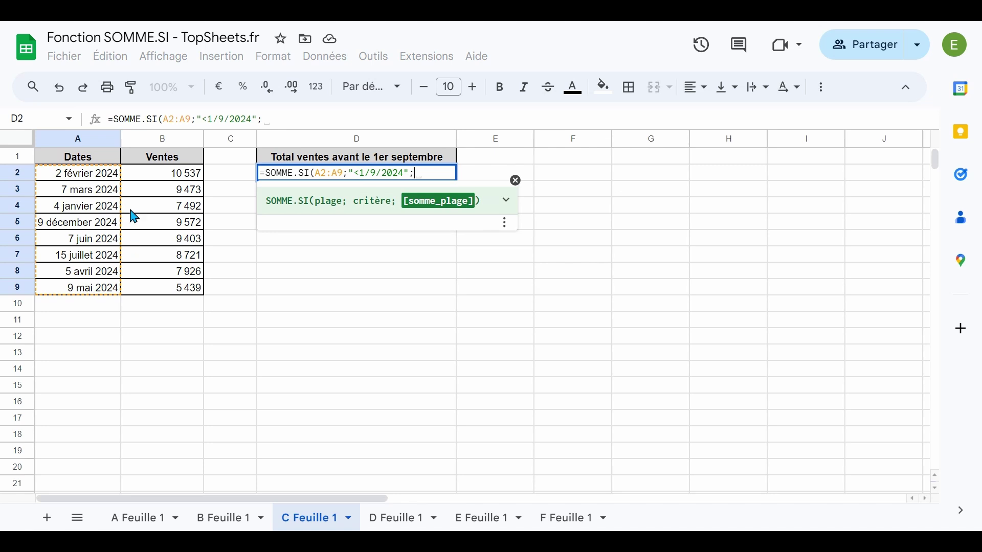
{"action": "left_click_drag", "start_coordinate": [141, 179], "coordinate": [145, 297]}
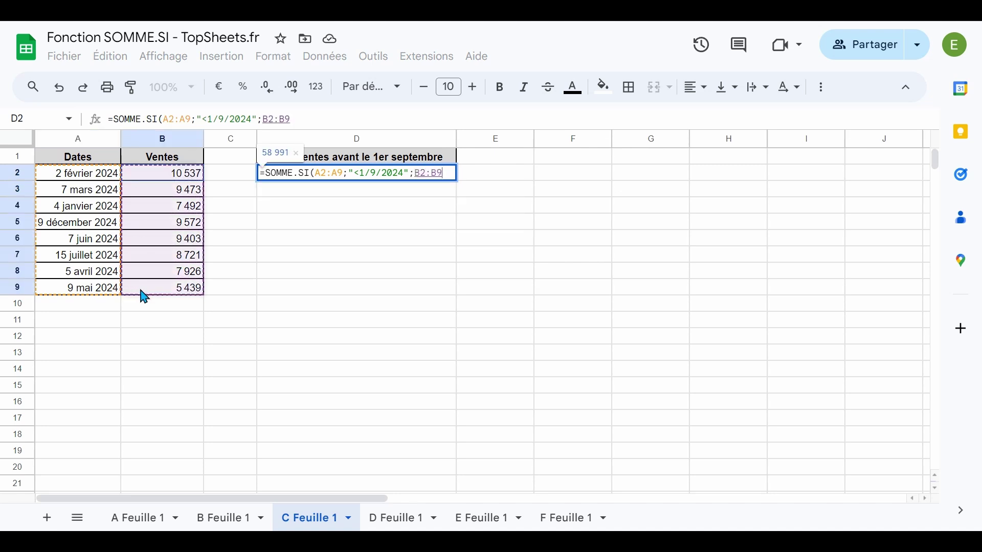
{"action": "key", "text": "Return"}
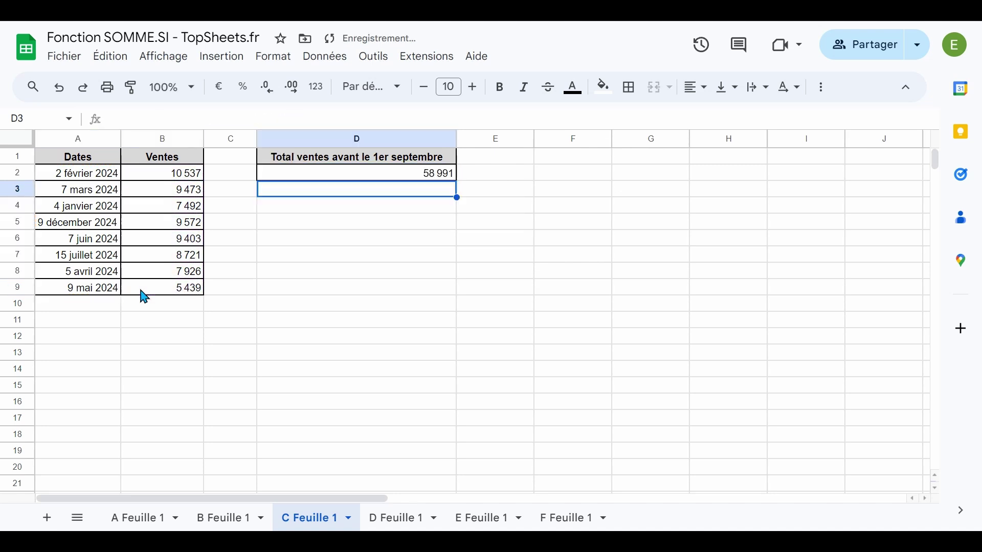
Check the D2 result by selecting only the sales dated before 1 September, B2:B4 and B6:B9, and reading their sum
{"action": "left_click", "coordinate": [321, 176]}
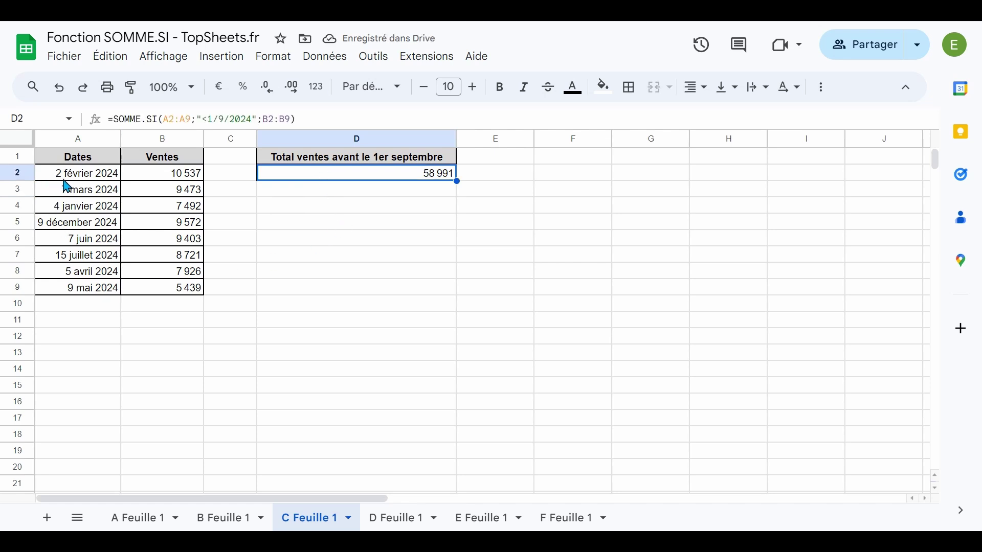
{"action": "left_click_drag", "start_coordinate": [151, 179], "coordinate": [147, 209]}
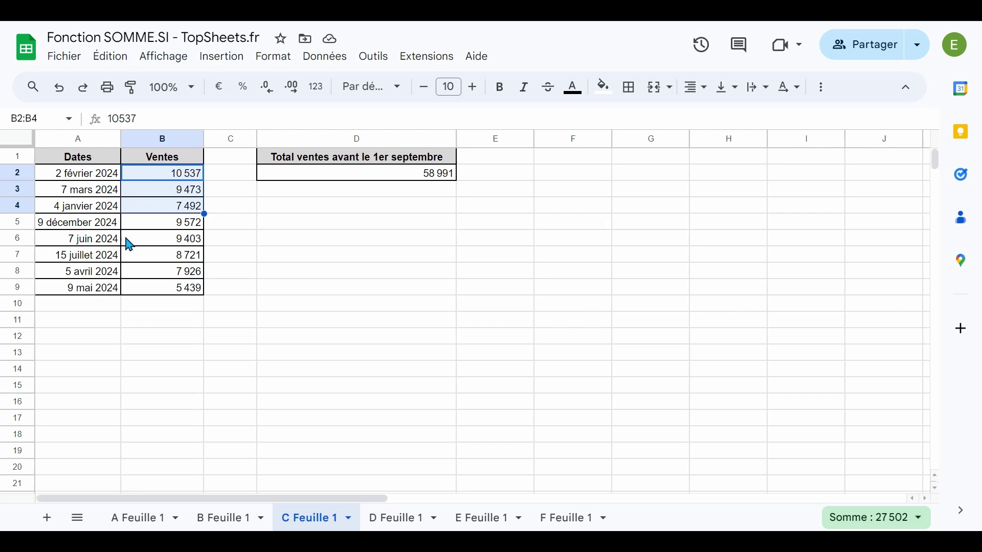
{"action": "left_click", "coordinate": [132, 238], "text": "ctrl"}
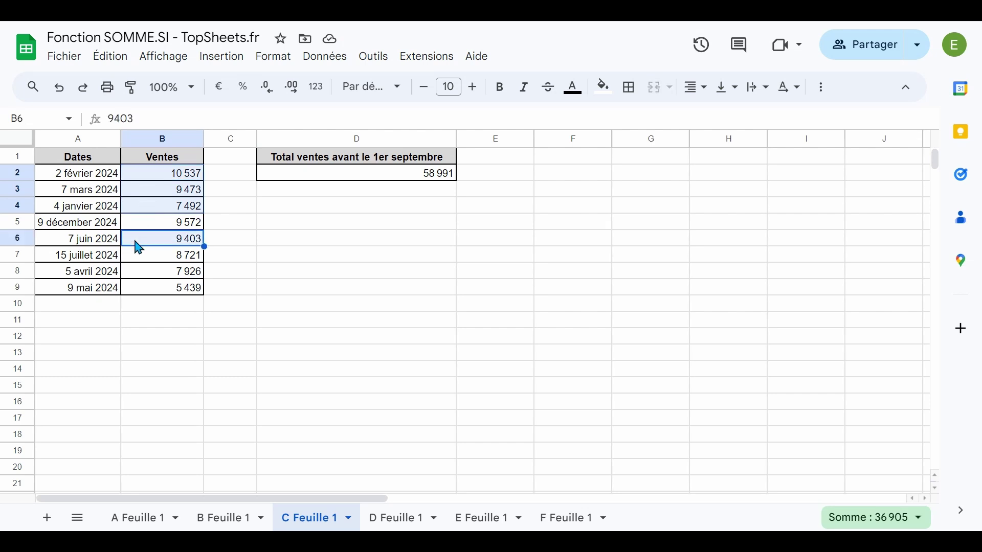
{"action": "left_click", "coordinate": [144, 257], "text": "ctrl+shift"}
{"action": "left_click", "coordinate": [147, 272], "text": "ctrl"}
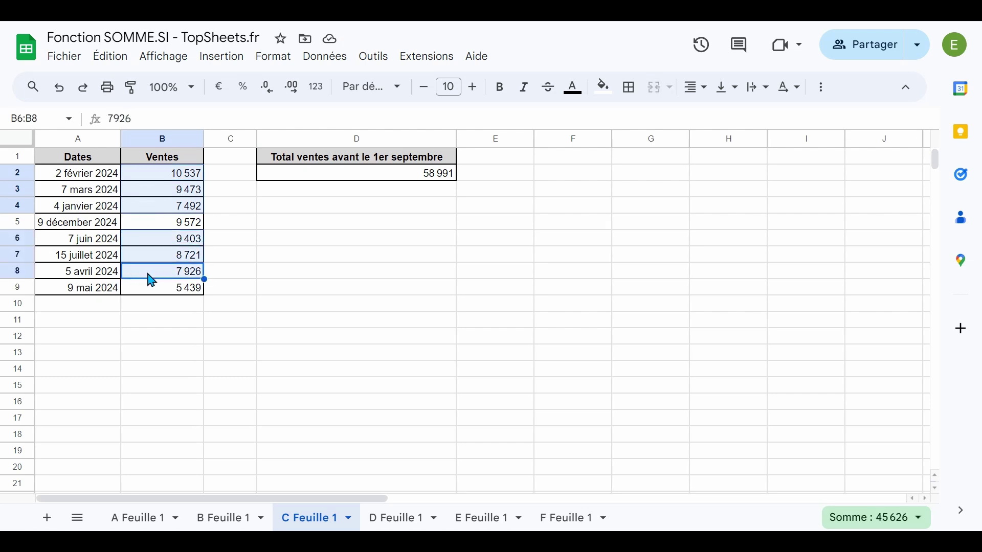
{"action": "left_click", "coordinate": [152, 284], "text": "ctrl"}
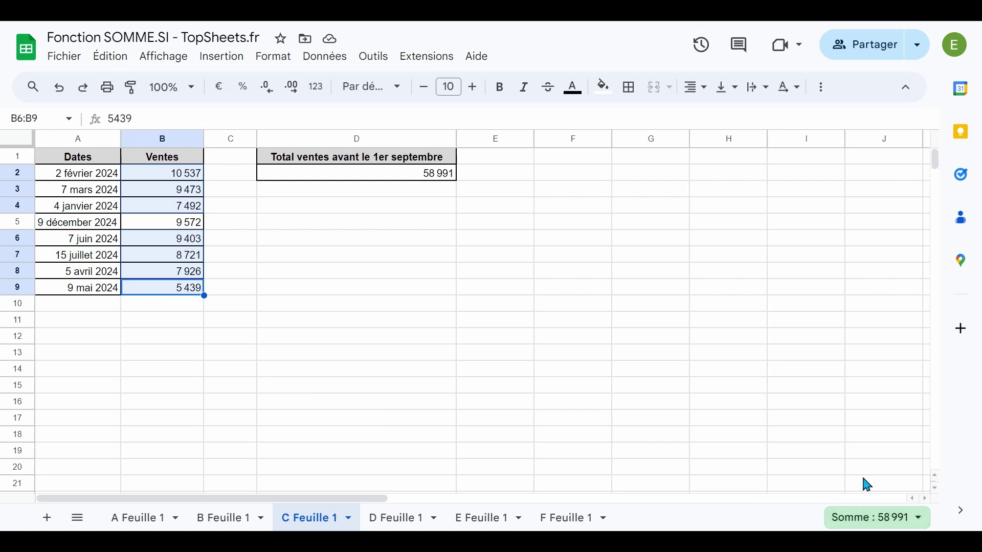
On D Feuille 1, enter in D2 a SOMME.SI formula with range A2:A9, criterion "Panasonic" and sum range B2:B9
{"action": "left_click", "coordinate": [394, 521]}
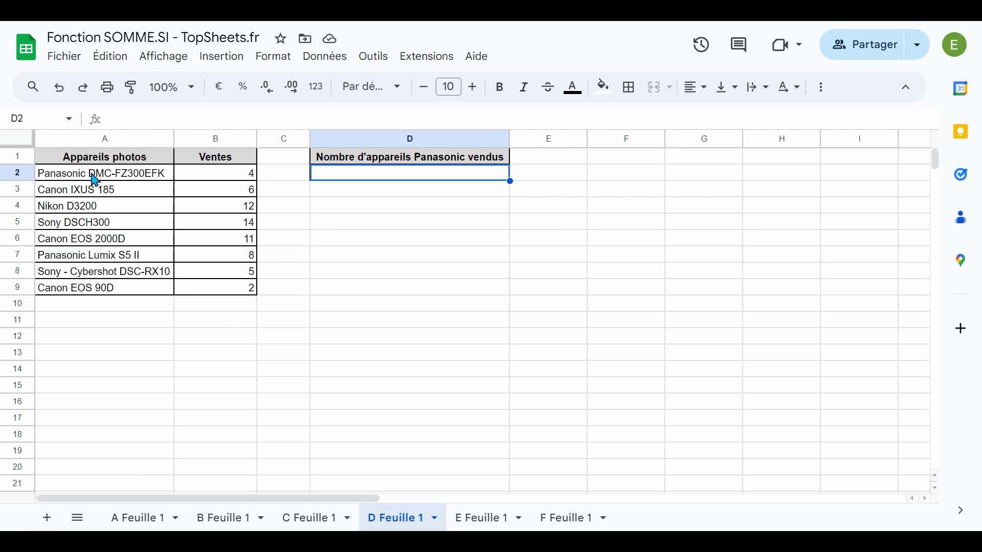
{"action": "left_click_drag", "start_coordinate": [95, 180], "coordinate": [90, 292]}
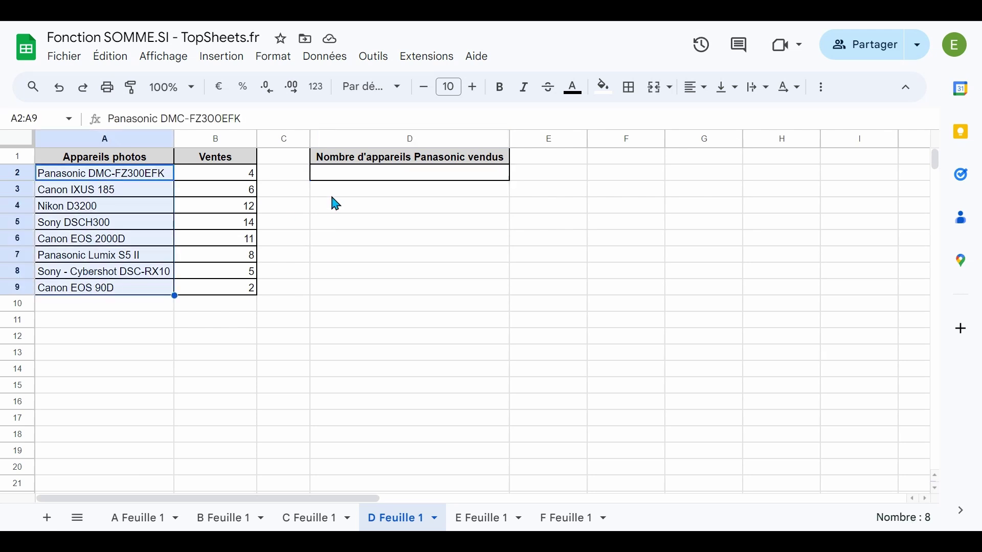
{"action": "left_click", "coordinate": [348, 182]}
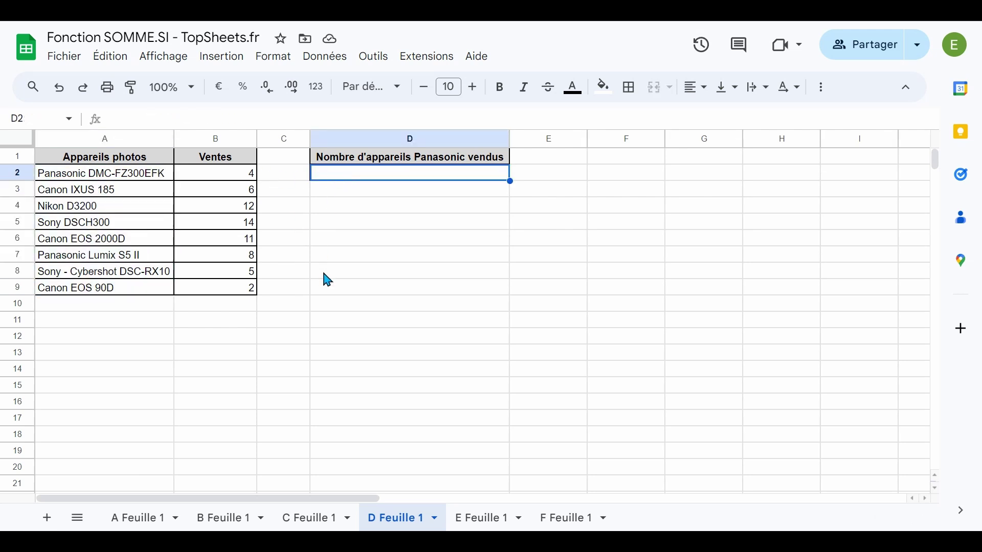
{"action": "type", "text": "=SOMME"}
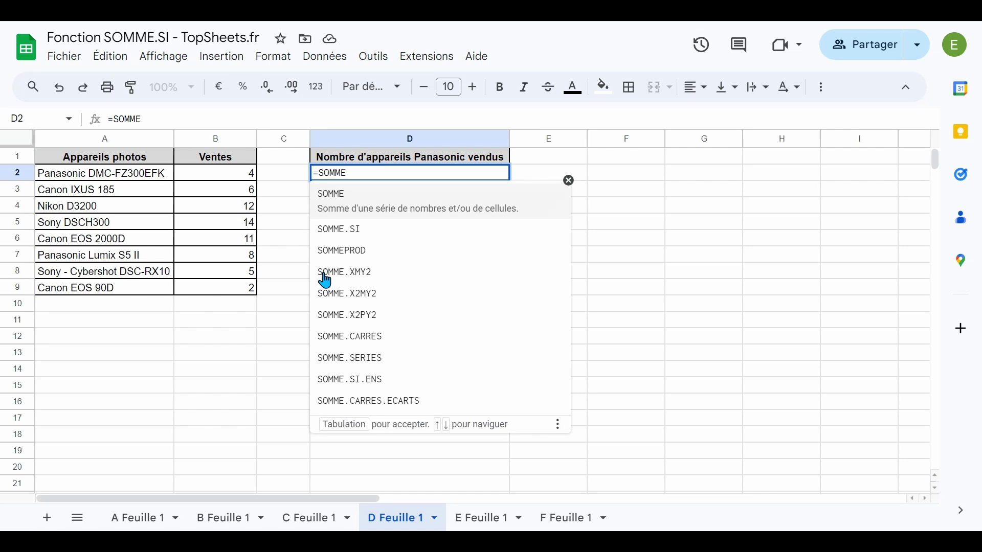
{"action": "type", "text": ".SI("}
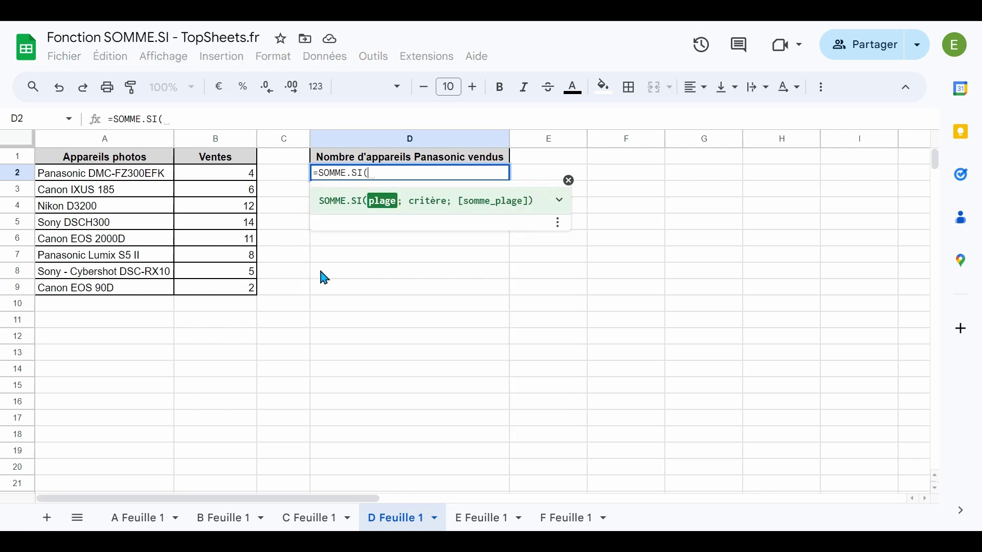
{"action": "left_click_drag", "start_coordinate": [145, 176], "coordinate": [142, 295]}
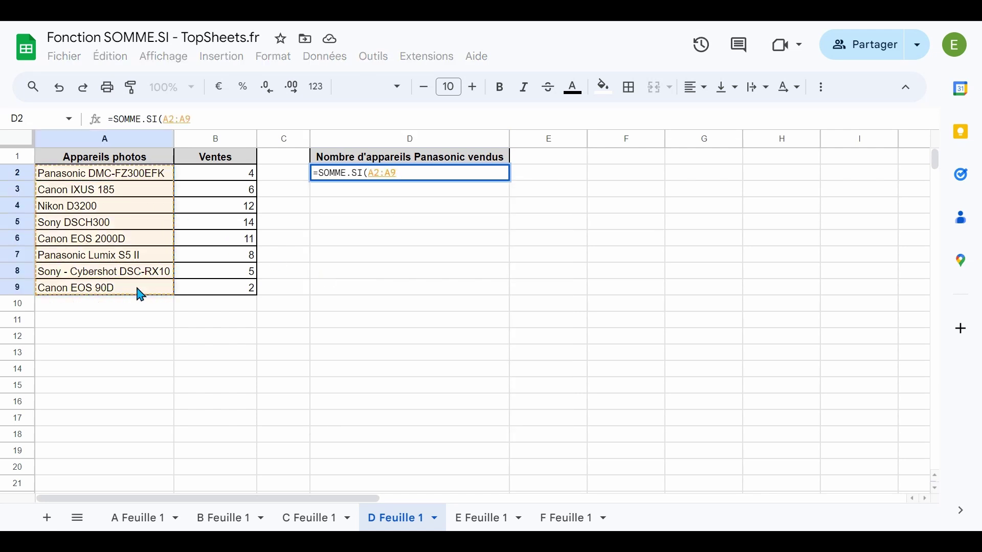
{"action": "type", "text": ";\"Pa"}
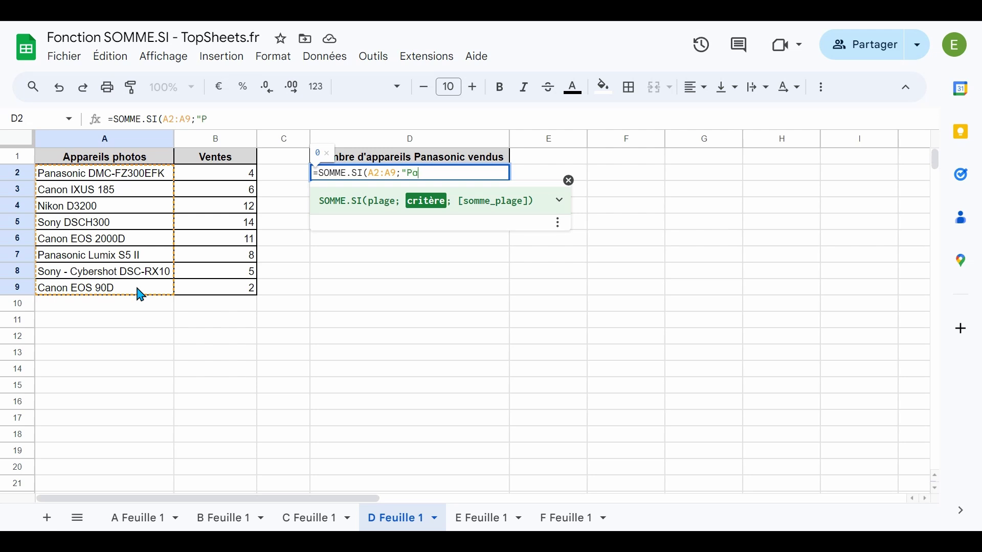
{"action": "type", "text": "nasonic\";"}
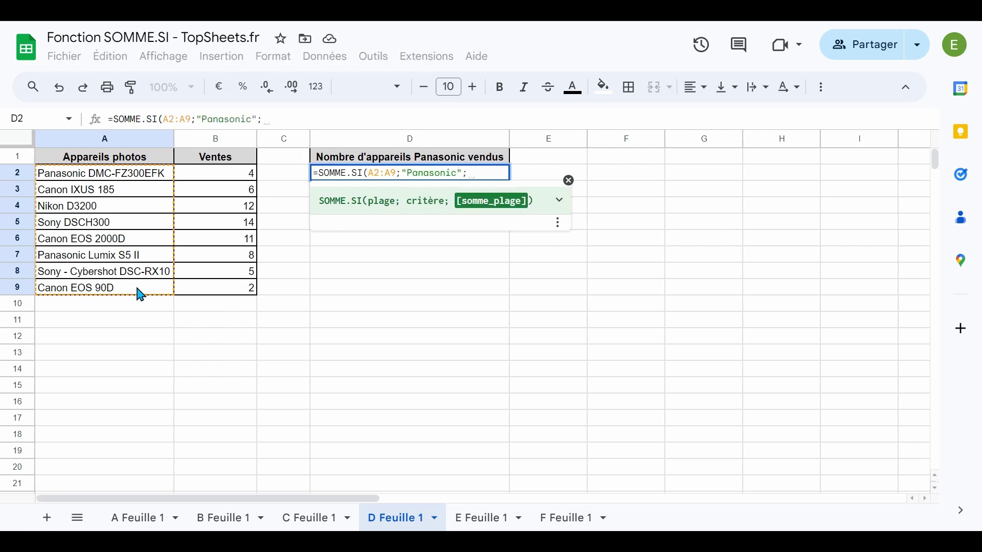
{"action": "left_click_drag", "start_coordinate": [203, 184], "coordinate": [210, 298]}
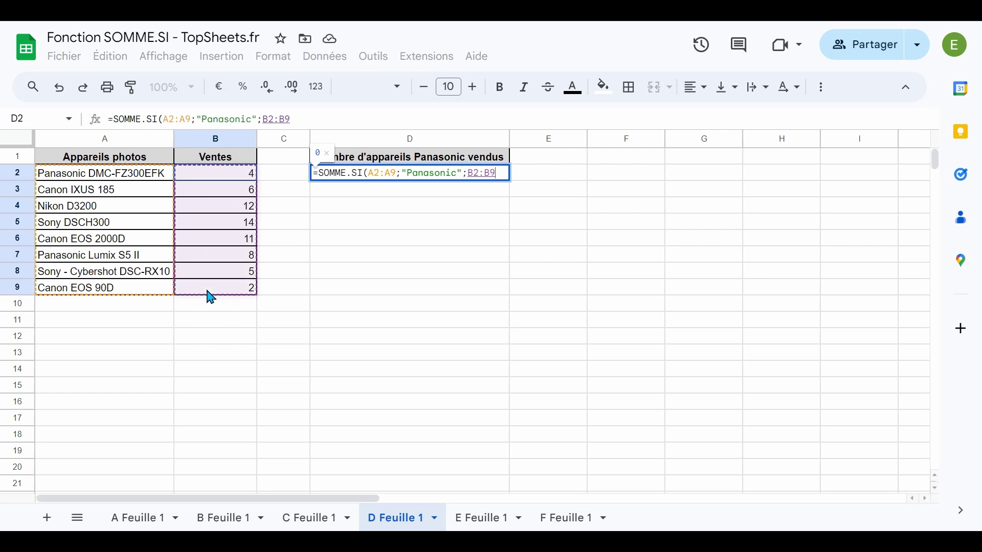
{"action": "key", "text": "Return"}
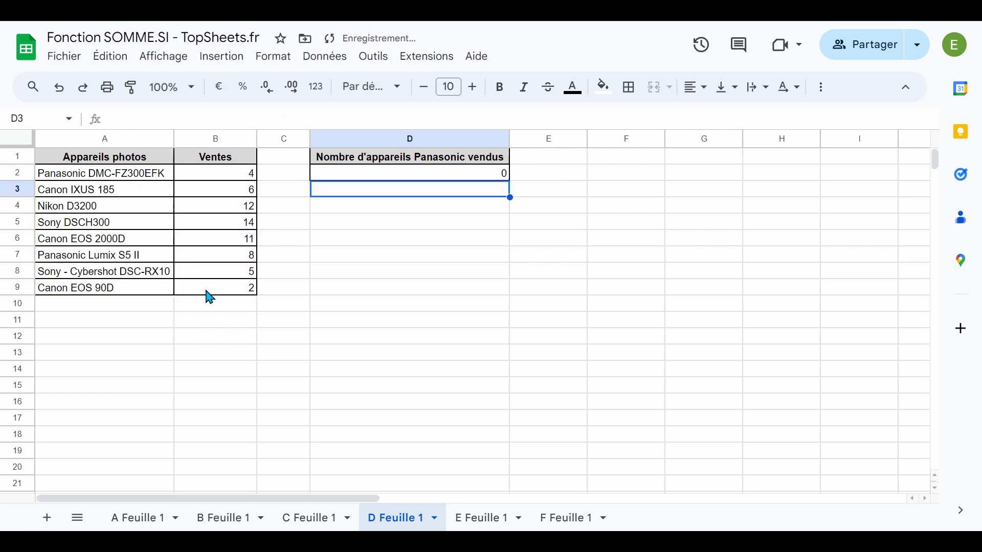
Compare the criterion in the D2 formula with the full Panasonic camera names in A2 and A7
{"action": "key", "text": "Up"}
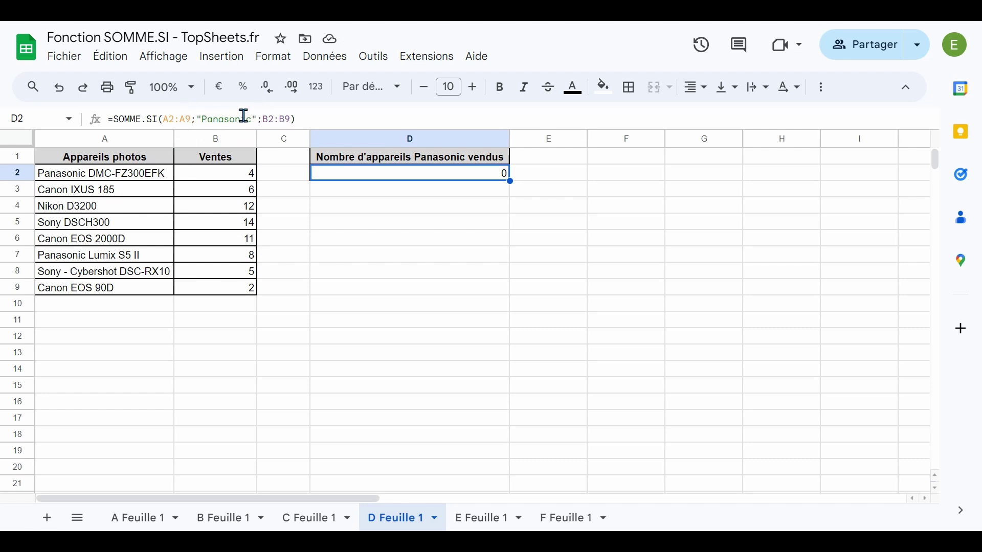
{"action": "left_click", "coordinate": [67, 177]}
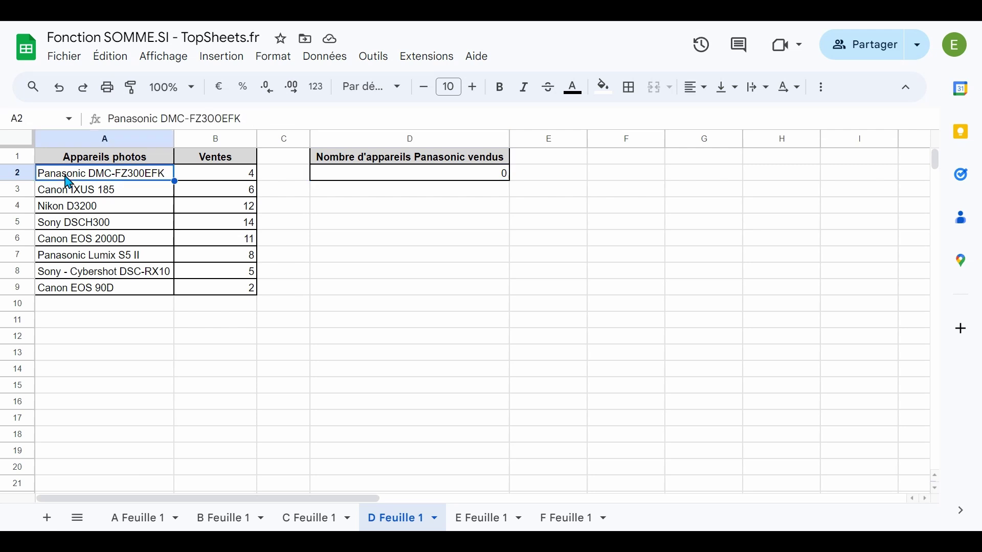
{"action": "left_click", "coordinate": [73, 259]}
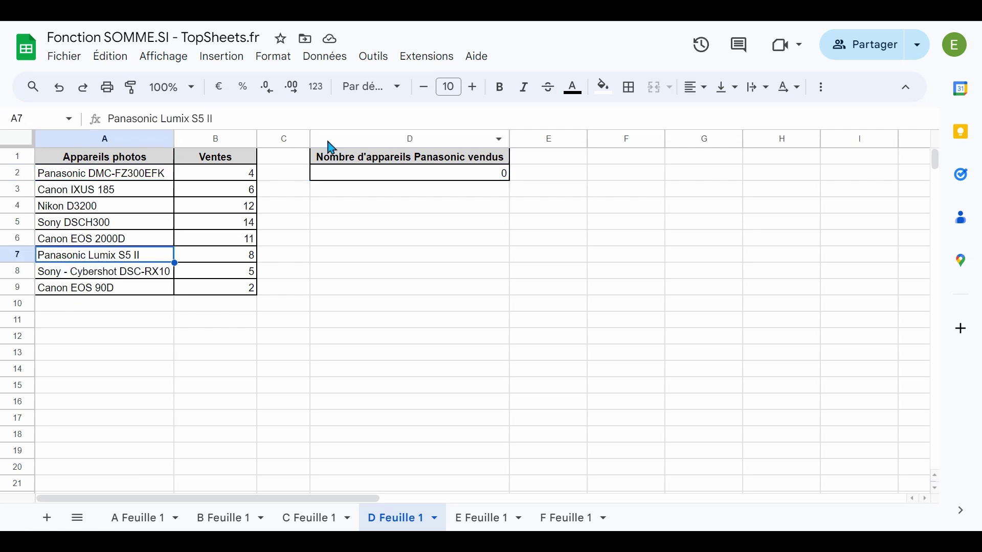
Change the criterion in the D2 formula to "Panasonic*" by adding the asterisk wildcard
{"action": "left_click", "coordinate": [348, 179]}
{"action": "left_click", "coordinate": [252, 120]}
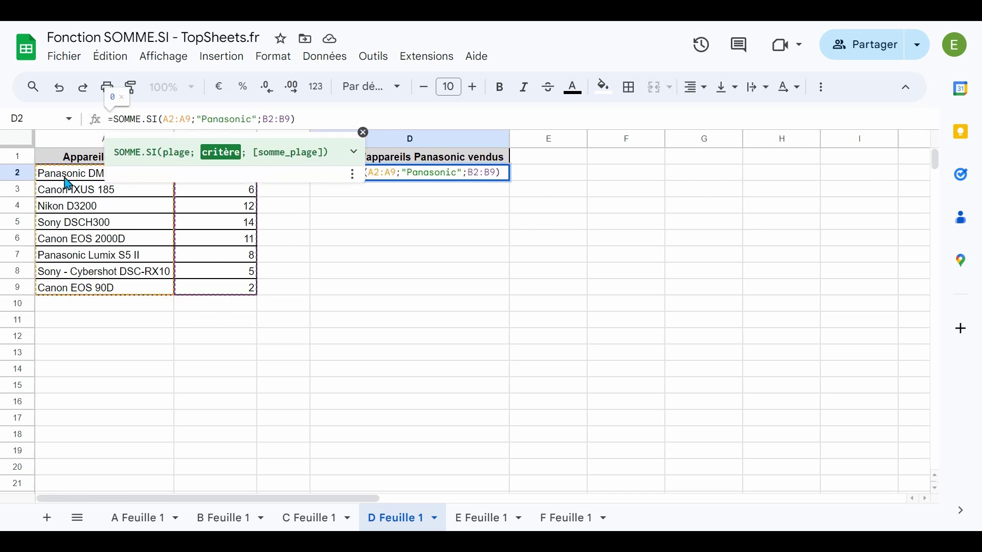
{"action": "left_click", "coordinate": [253, 121]}
{"action": "type", "text": "*"}
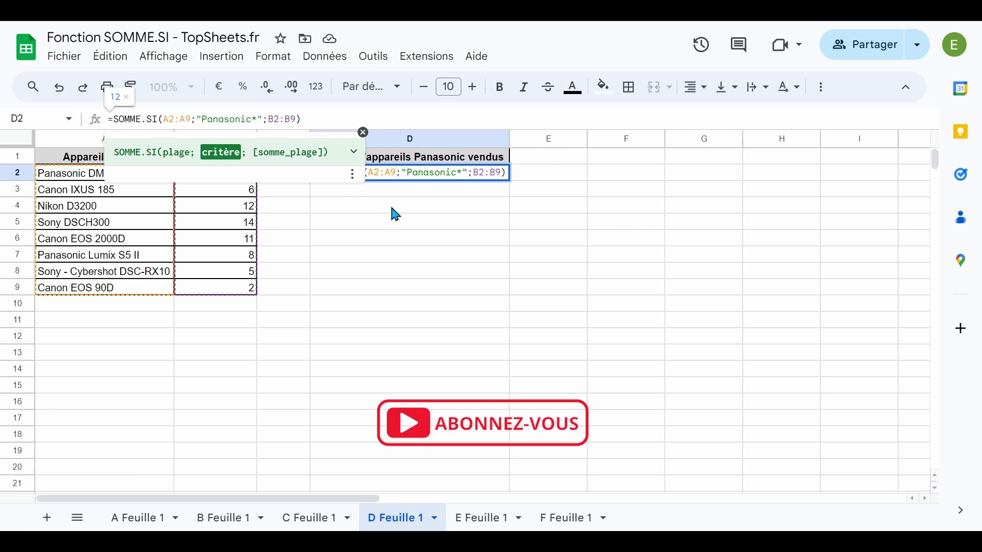
{"action": "key", "text": "Return"}
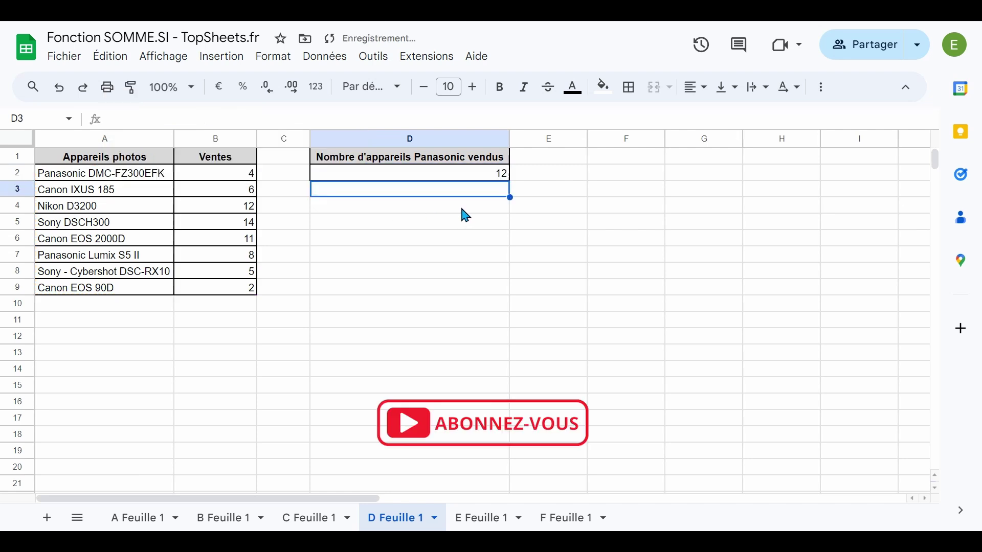
Compare the D2 result with the sum of the Panasonic sales in B2 and B7, and review the formula against A2
{"action": "left_click", "coordinate": [462, 178]}
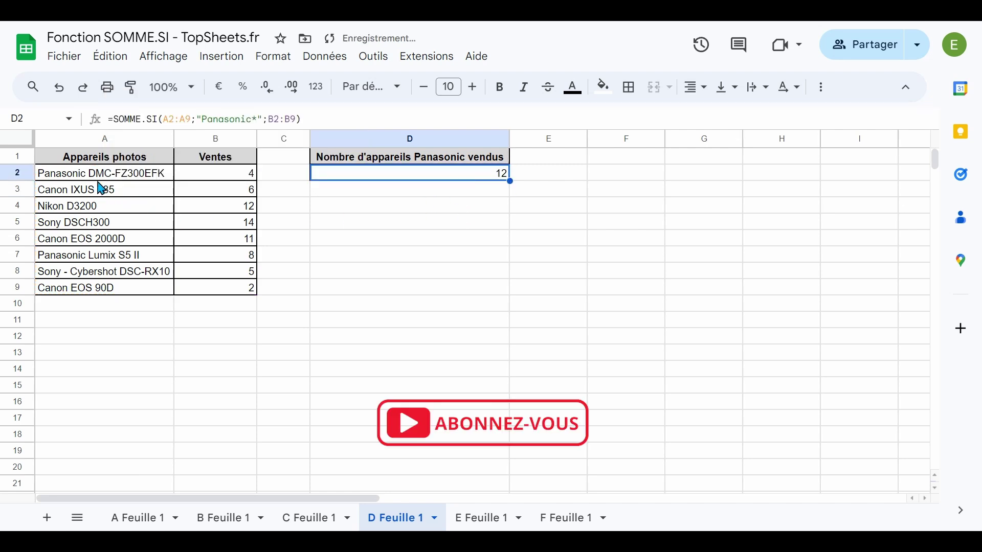
{"action": "left_click", "coordinate": [254, 176]}
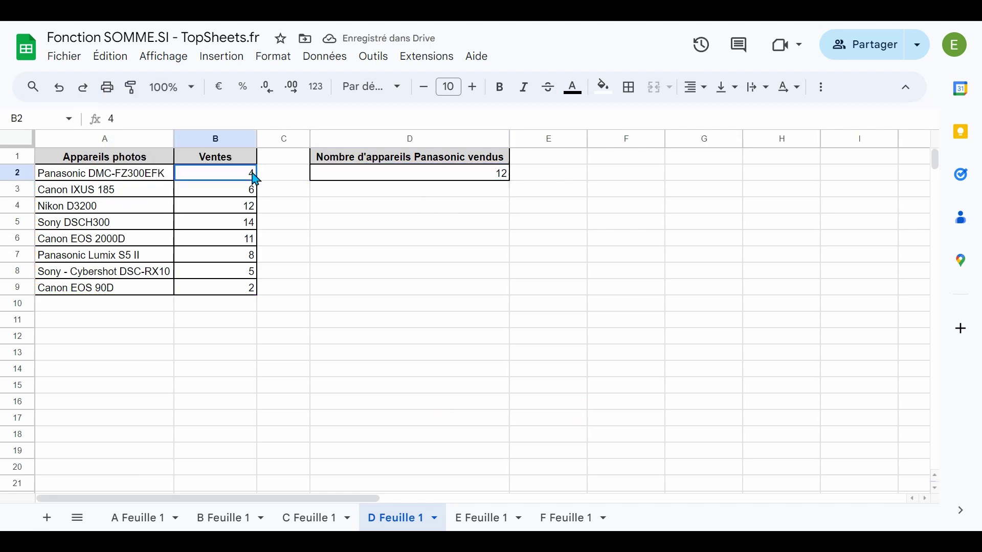
{"action": "left_click", "coordinate": [222, 258], "text": "ctrl"}
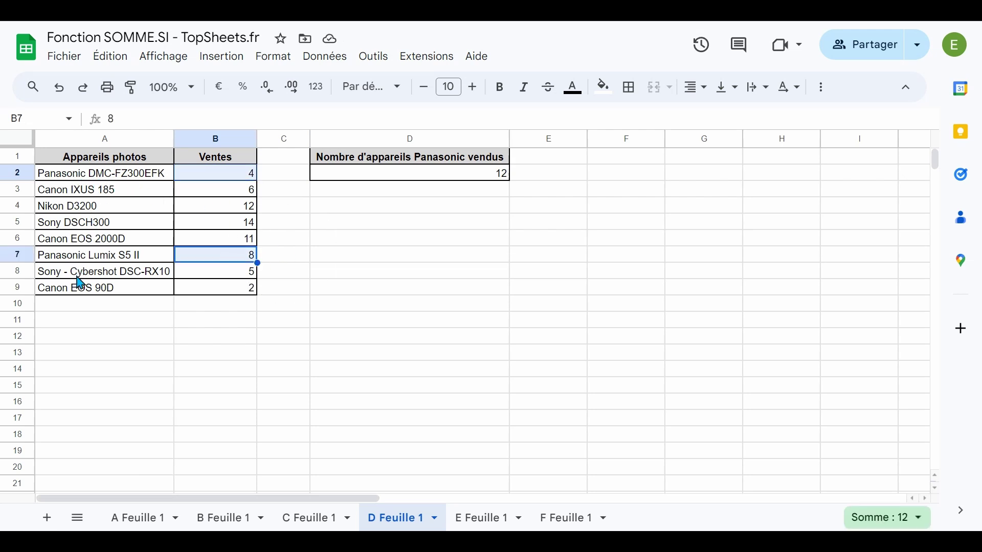
{"action": "left_click", "coordinate": [93, 176]}
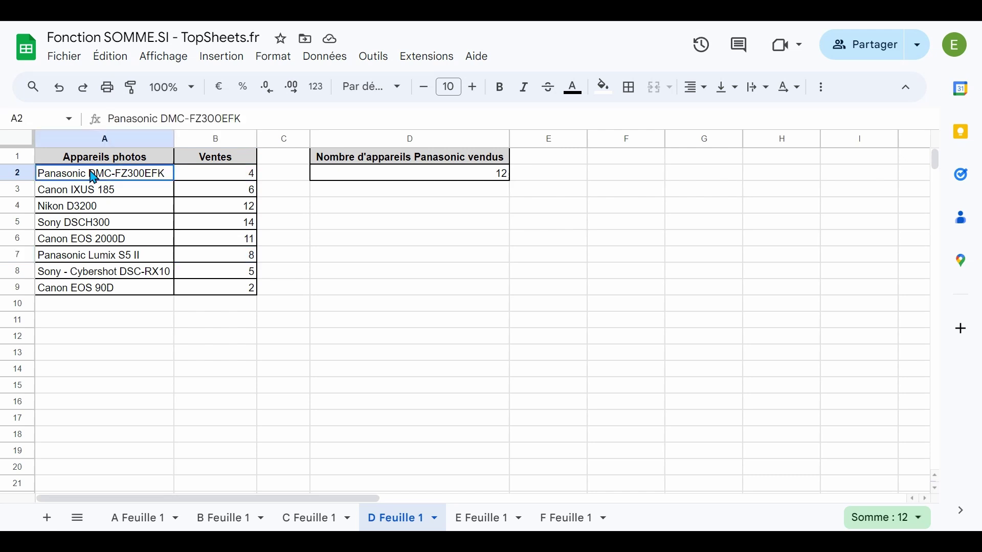
{"action": "left_click", "coordinate": [400, 180]}
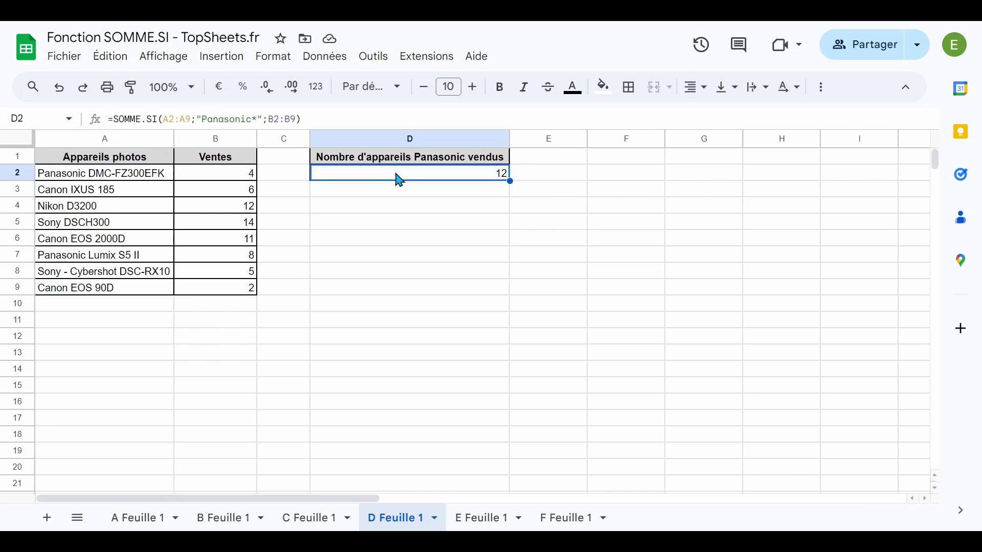
Change the criterion in the D2 formula to "*Panasonic*" by adding an asterisk wildcard before the brand name
{"action": "left_click", "coordinate": [207, 121]}
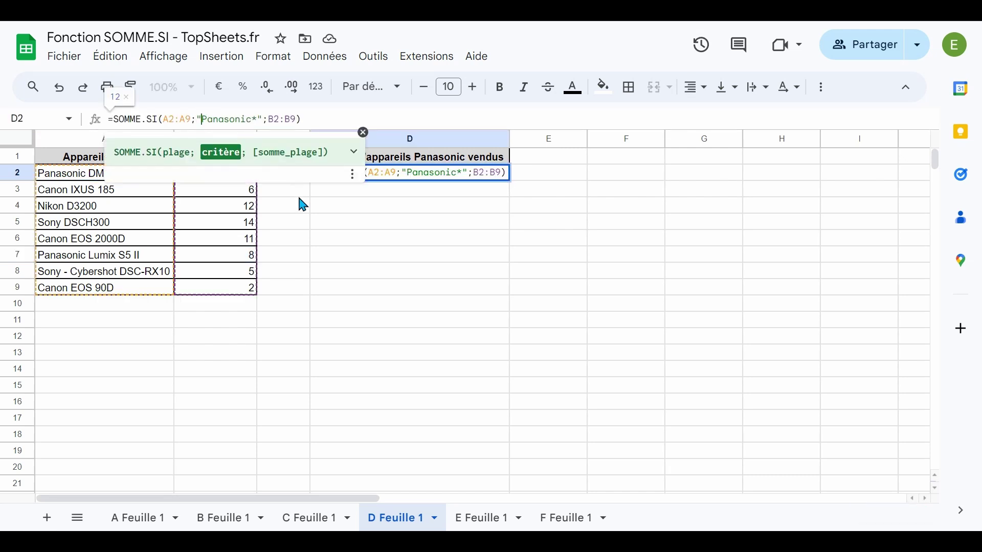
{"action": "type", "text": "*"}
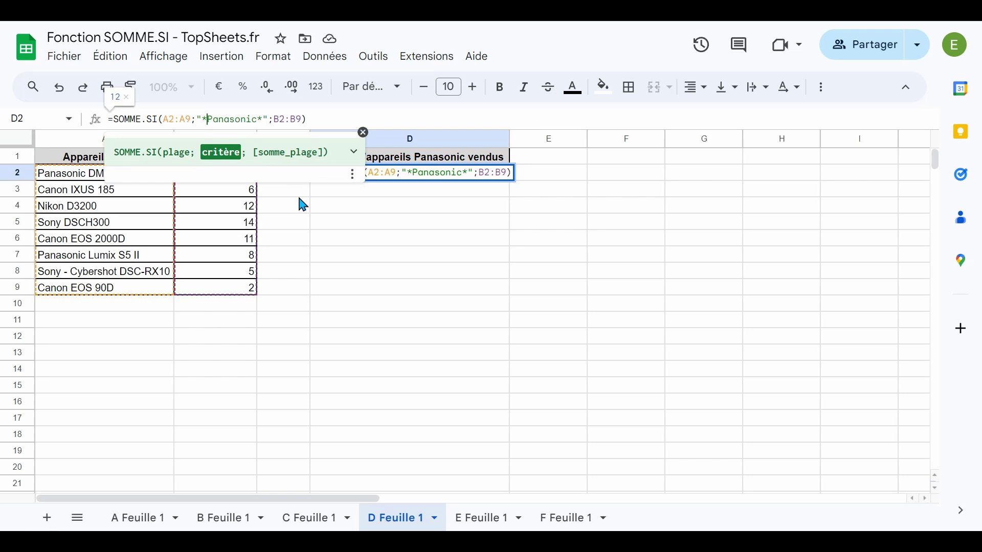
{"action": "key", "text": "Return"}
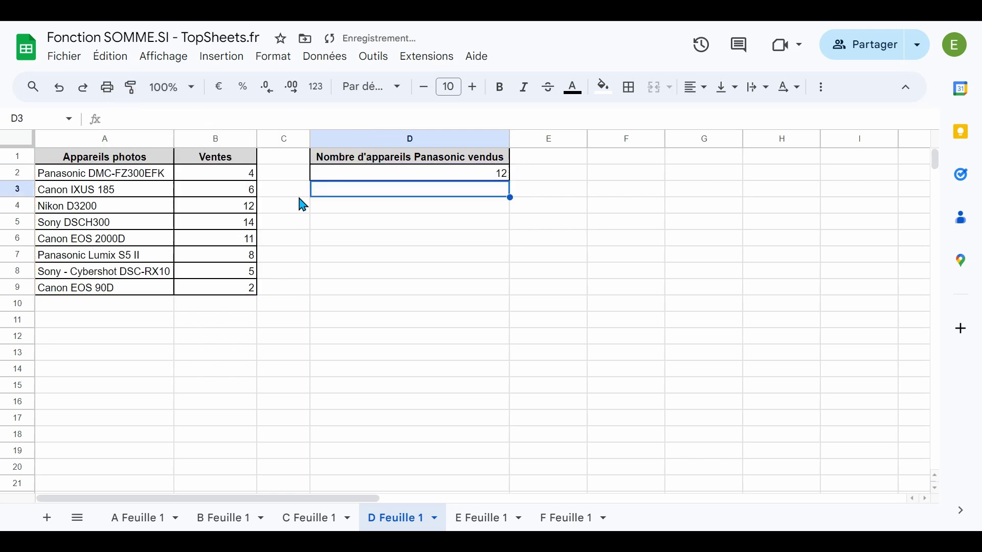
{"action": "left_click", "coordinate": [332, 176]}
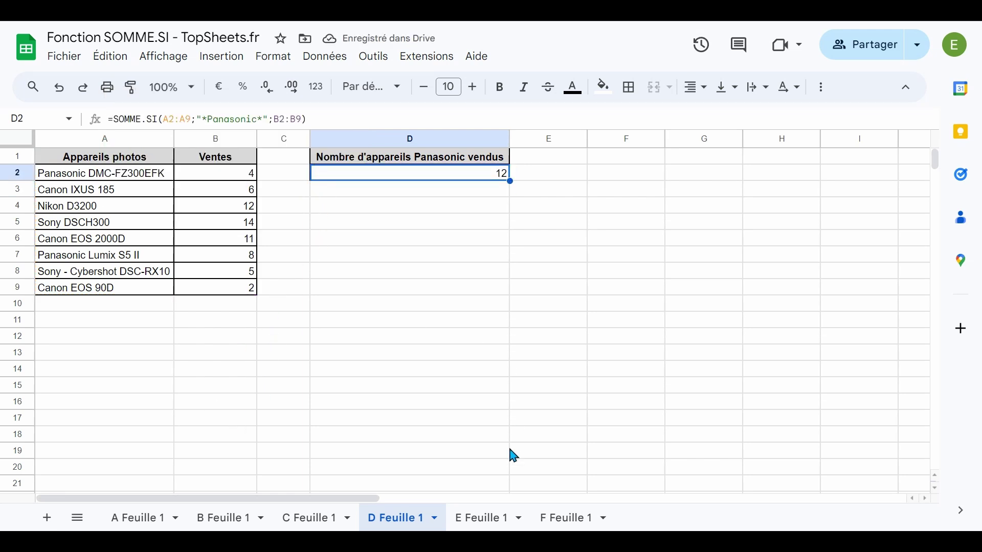
Switch to E Feuille 1 and examine the sales in B2:B9, the business referrers in C2:C9 and the labels in column E
{"action": "key", "text": "ctrl+shift+Page_Down"}
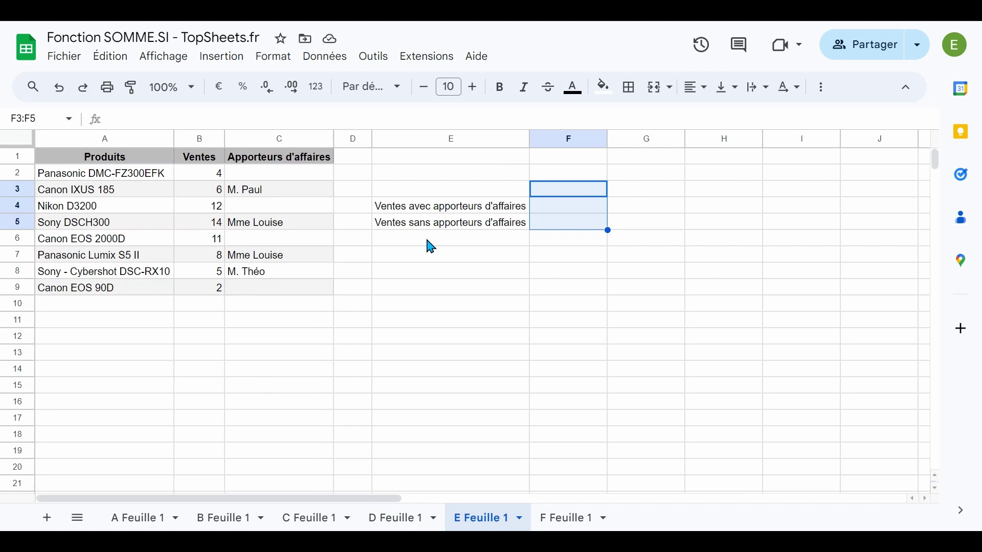
{"action": "left_click_drag", "start_coordinate": [291, 171], "coordinate": [286, 224]}
{"action": "left_click_drag", "start_coordinate": [193, 175], "coordinate": [197, 300]}
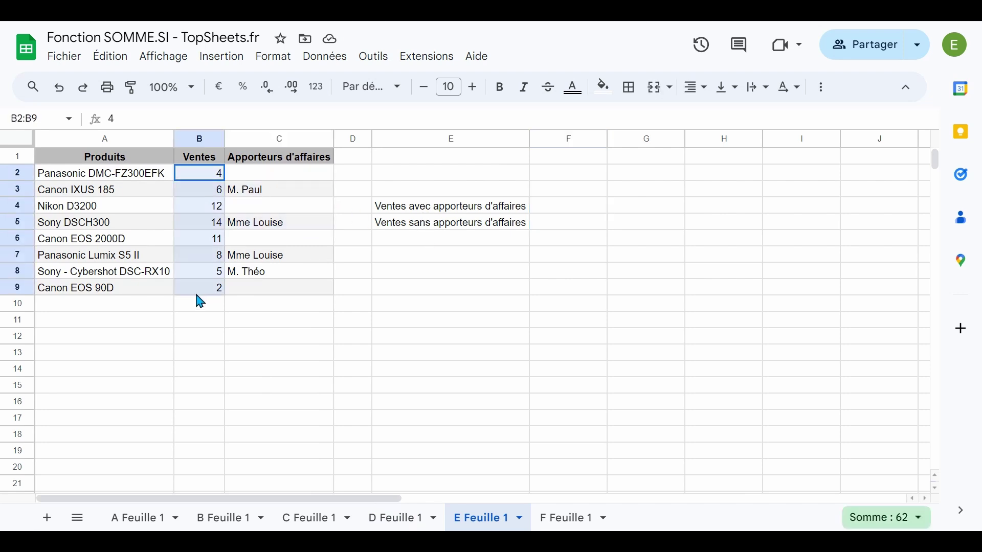
{"action": "left_click_drag", "start_coordinate": [263, 177], "coordinate": [266, 294]}
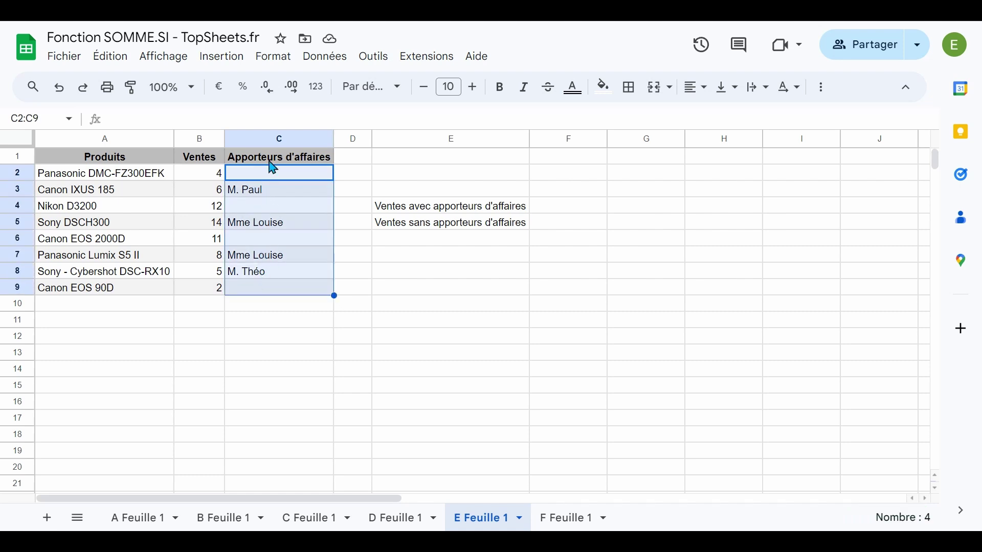
{"action": "left_click", "coordinate": [430, 228]}
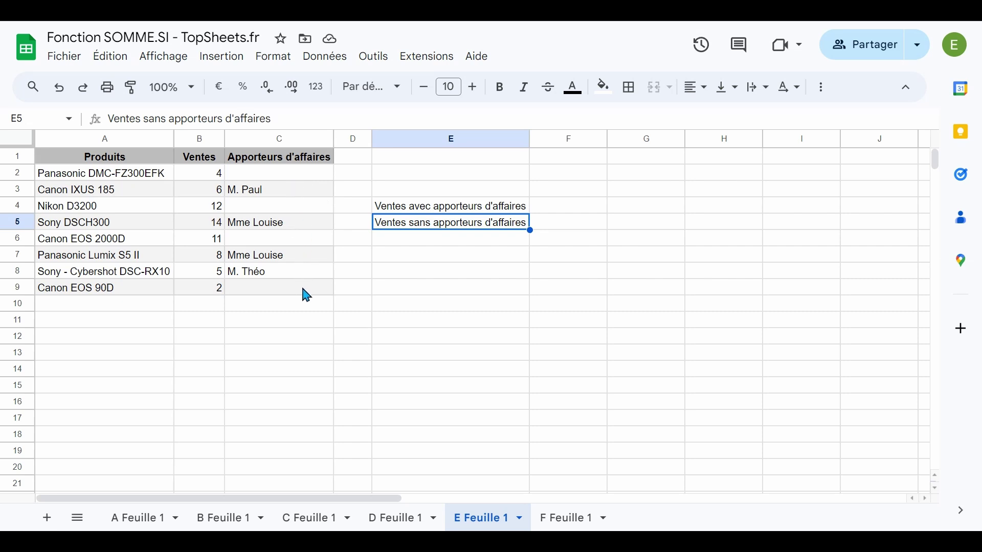
Enter in F5 a SOMME.SI formula with range C2:C9, the empty-text criterion "" and sum range B2:B9
{"action": "left_click", "coordinate": [553, 227]}
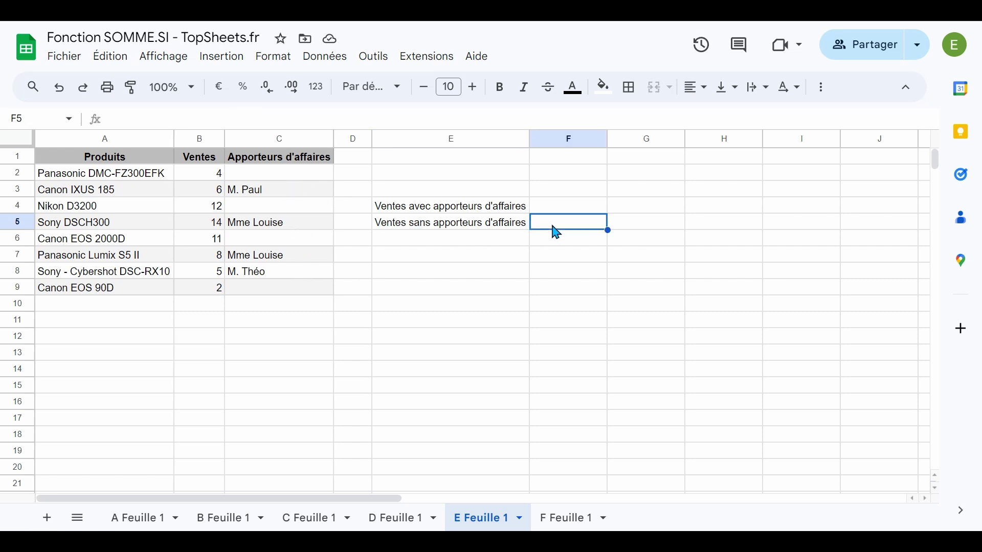
{"action": "type", "text": "=SOMME"}
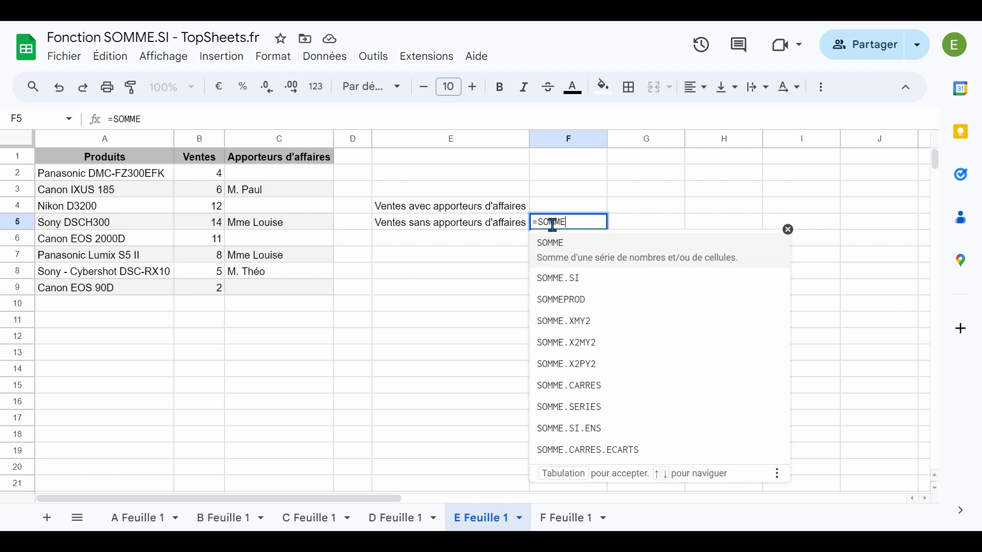
{"action": "type", "text": ".SI("}
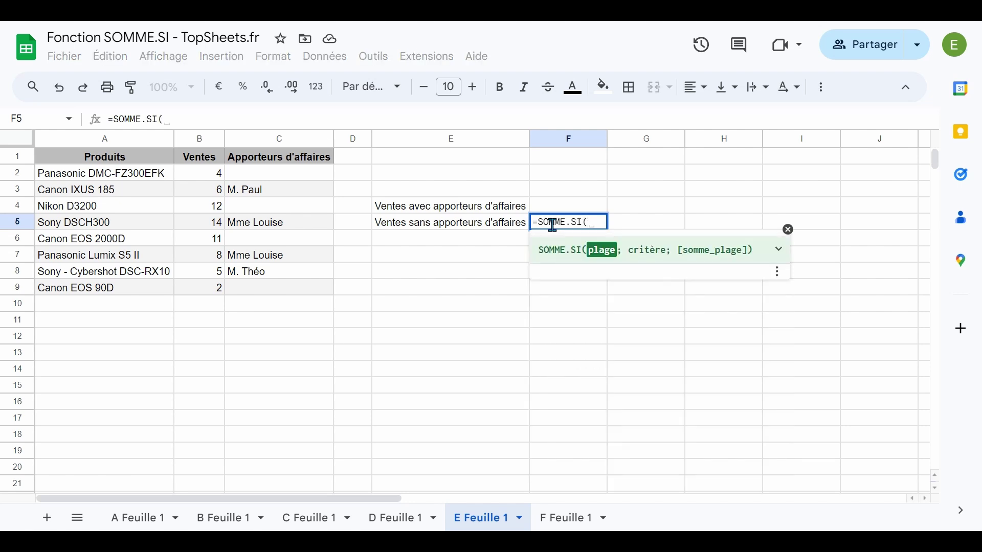
{"action": "left_click_drag", "start_coordinate": [295, 173], "coordinate": [292, 286]}
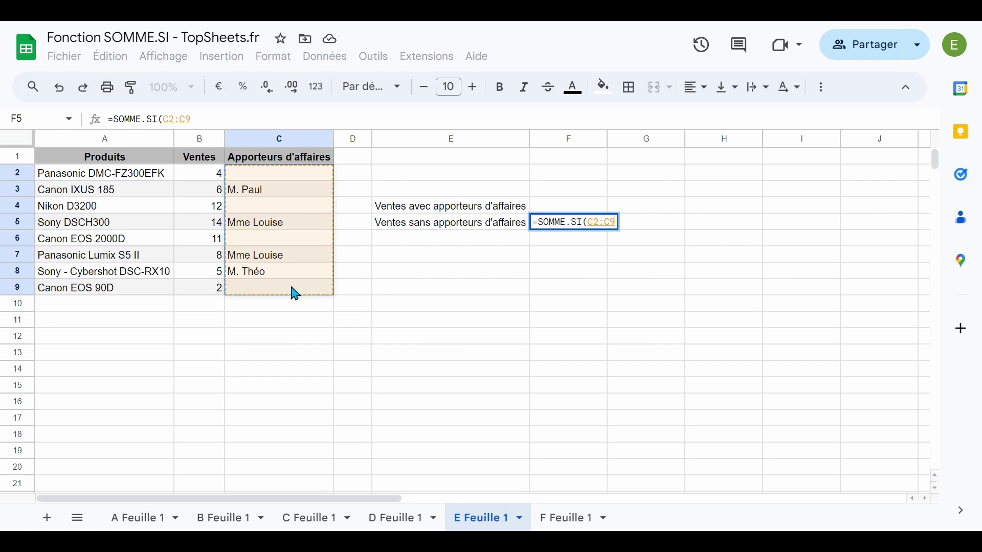
{"action": "type", "text": ";"}
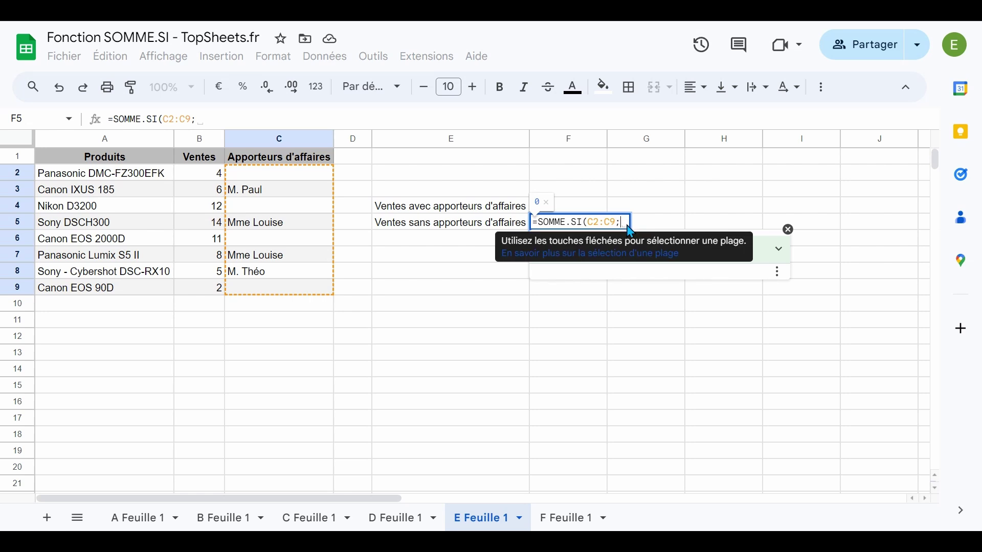
{"action": "type", "text": "\"\""}
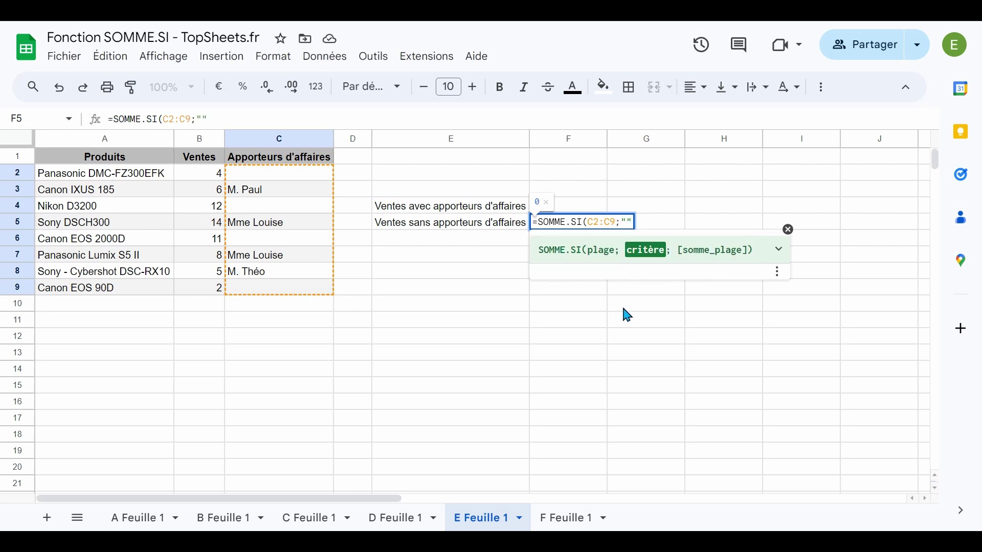
{"action": "type", "text": ";"}
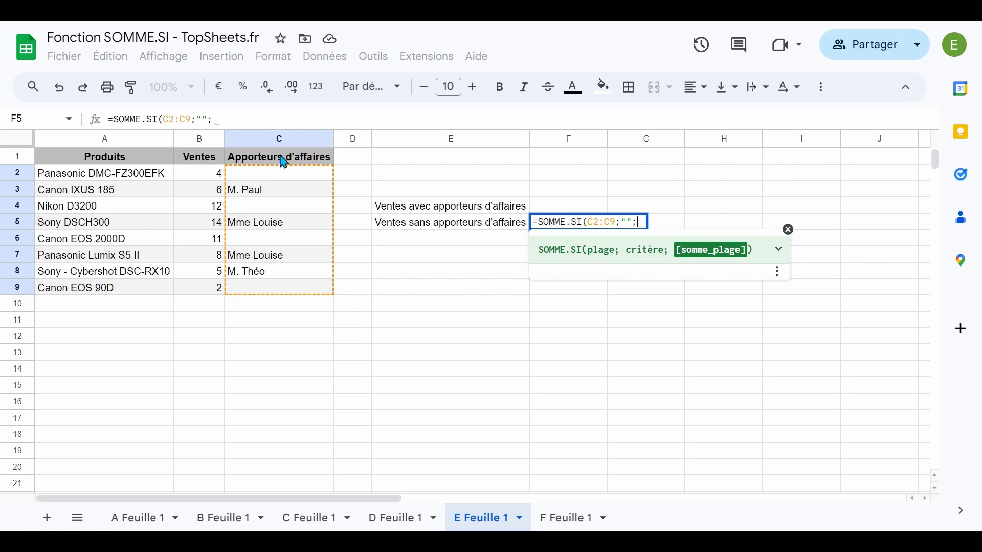
{"action": "left_click_drag", "start_coordinate": [204, 175], "coordinate": [209, 294]}
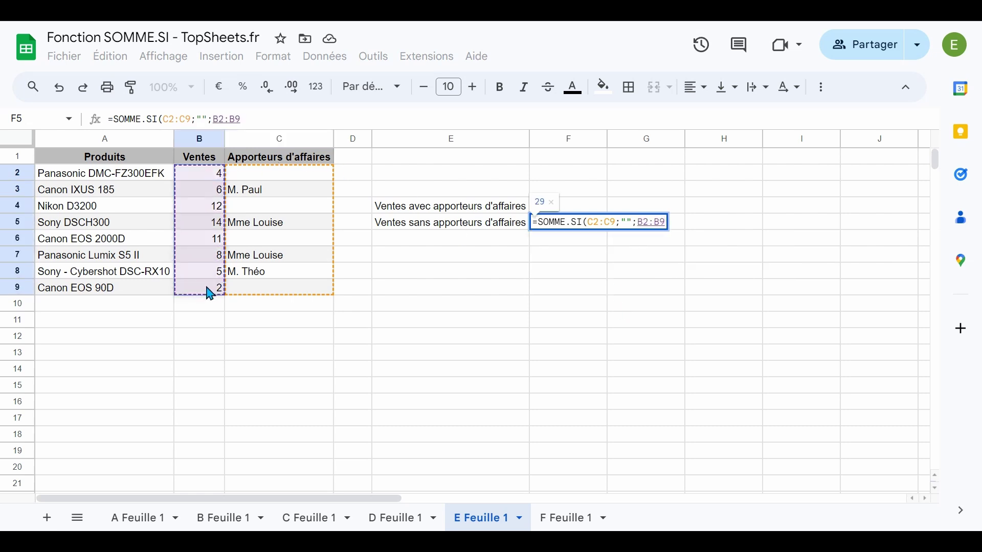
{"action": "key", "text": "Return"}
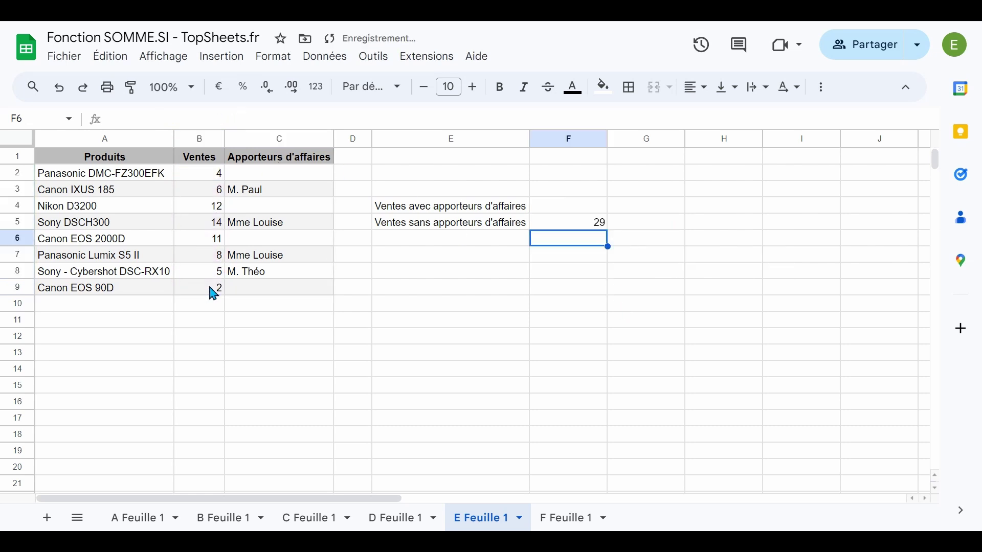
Compare the F5 result with the combined sum of the sales without a referrer in B2, B4, B6 and B9
{"action": "left_click", "coordinate": [577, 226]}
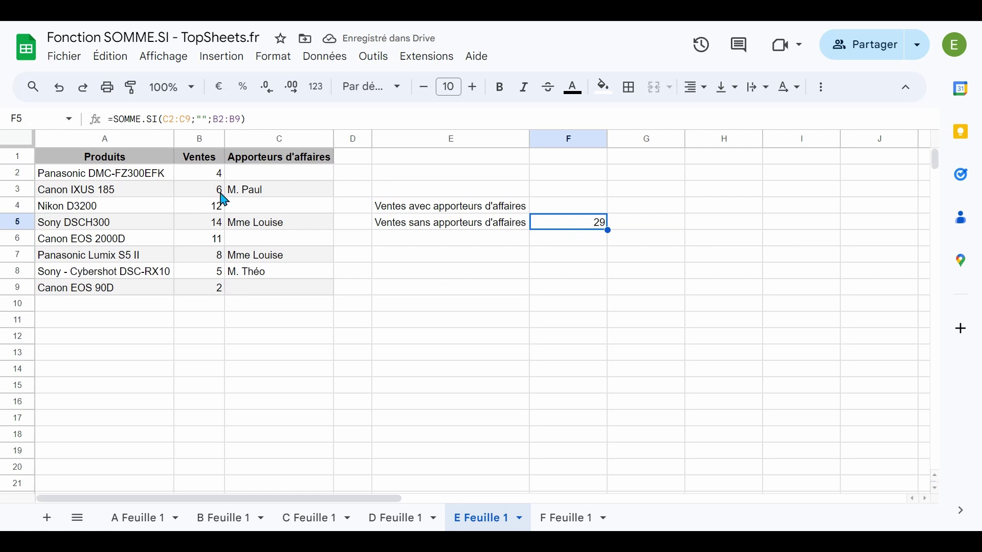
{"action": "left_click", "coordinate": [213, 177]}
{"action": "left_click", "coordinate": [217, 209], "text": "ctrl"}
{"action": "left_click", "coordinate": [215, 239], "text": "ctrl"}
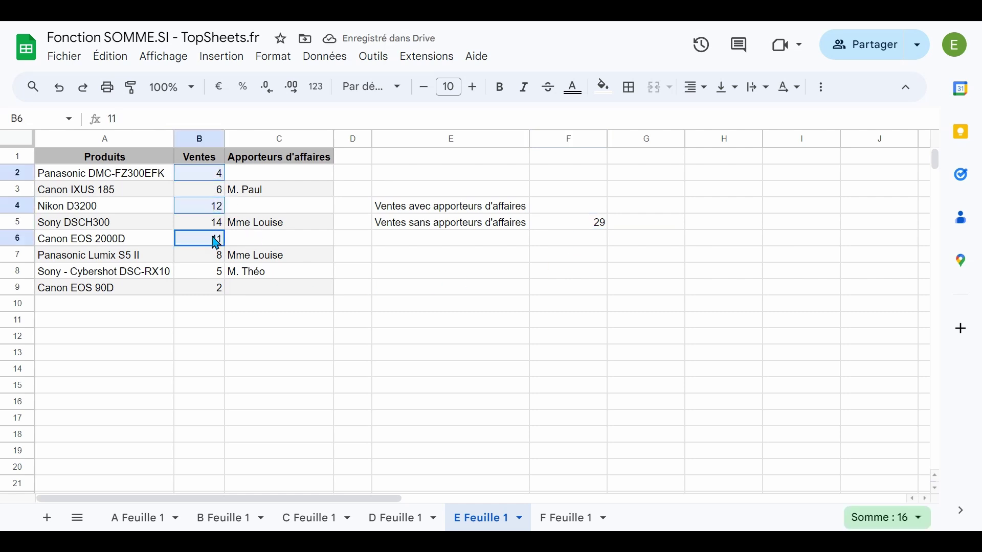
{"action": "left_click", "coordinate": [214, 288], "text": "ctrl"}
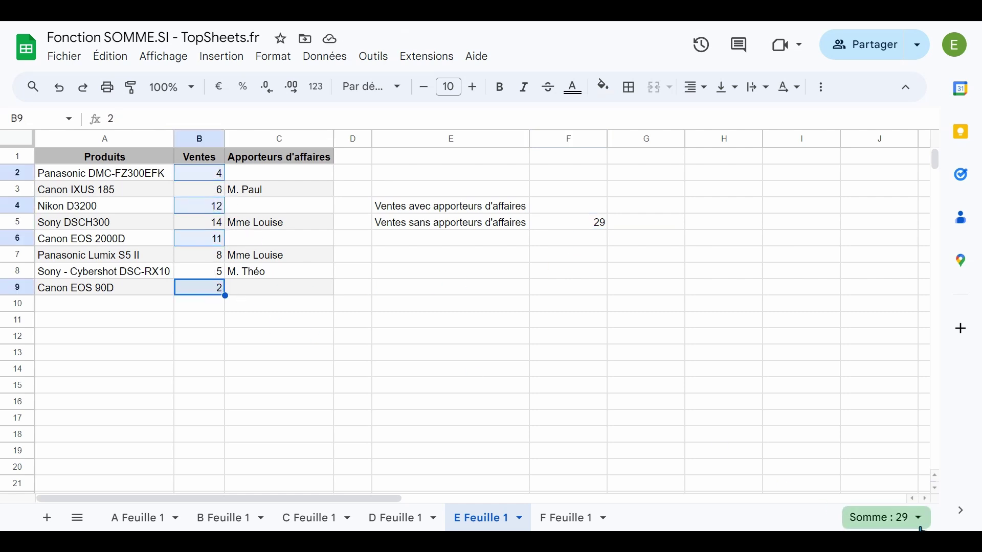
{"action": "left_click", "coordinate": [588, 254]}
Copy the F5 formula text and paste it into F4 with the same cell references
{"action": "left_click", "coordinate": [581, 225]}
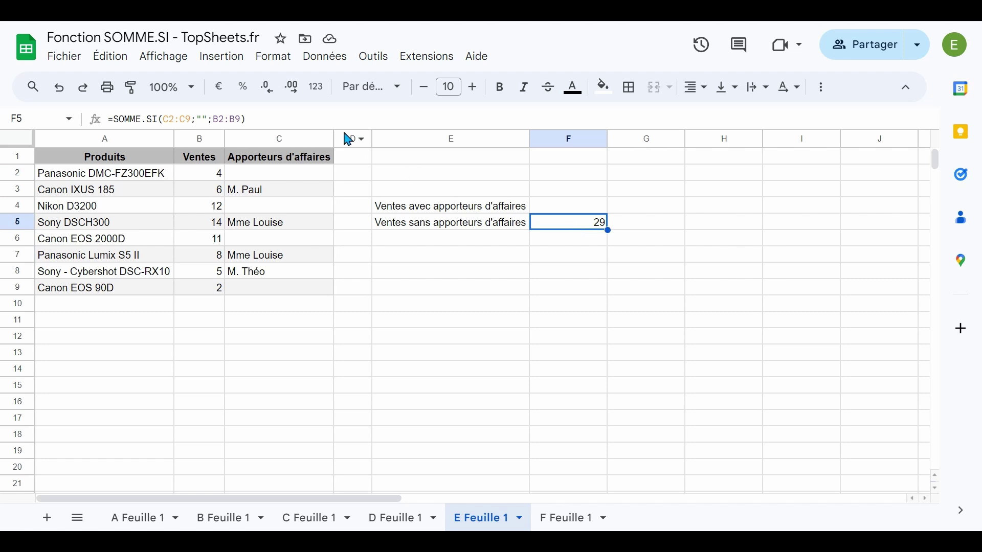
{"action": "left_click_drag", "start_coordinate": [248, 120], "coordinate": [97, 128]}
{"action": "key", "text": "ctrl+c"}
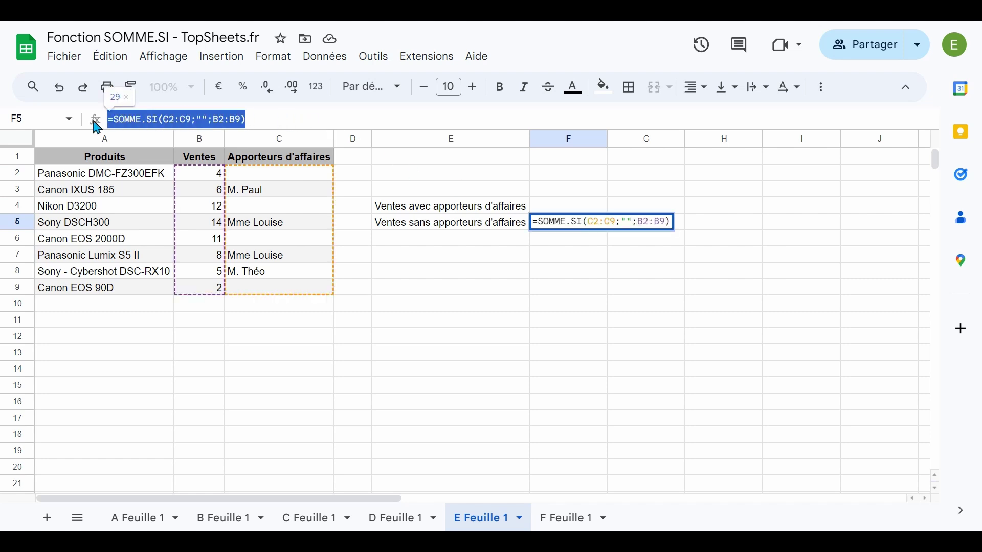
{"action": "left_click", "coordinate": [457, 321]}
{"action": "left_click", "coordinate": [559, 207]}
{"action": "double_click", "coordinate": [558, 206]}
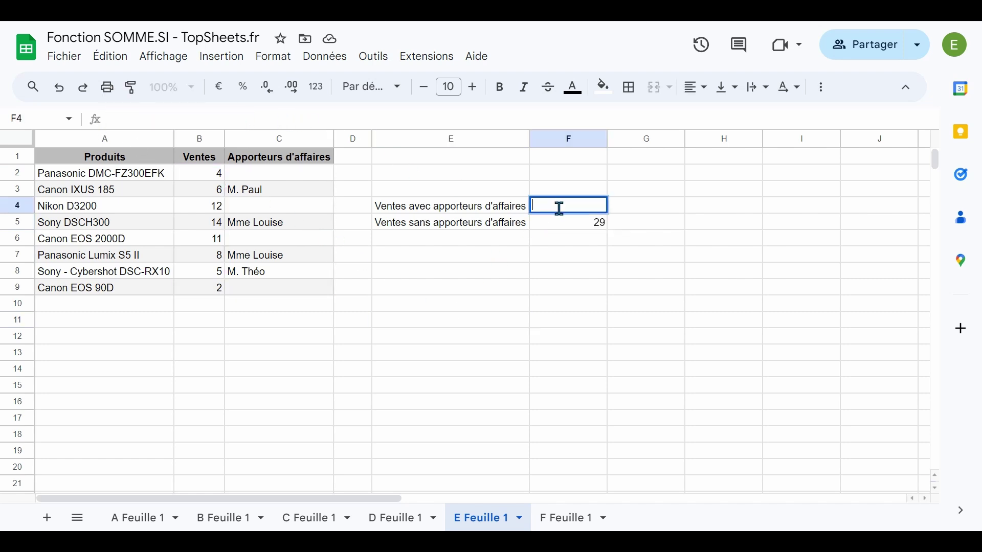
{"action": "key", "text": "ctrl+v"}
{"action": "key", "text": "Return"}
{"action": "left_click", "coordinate": [567, 256]}
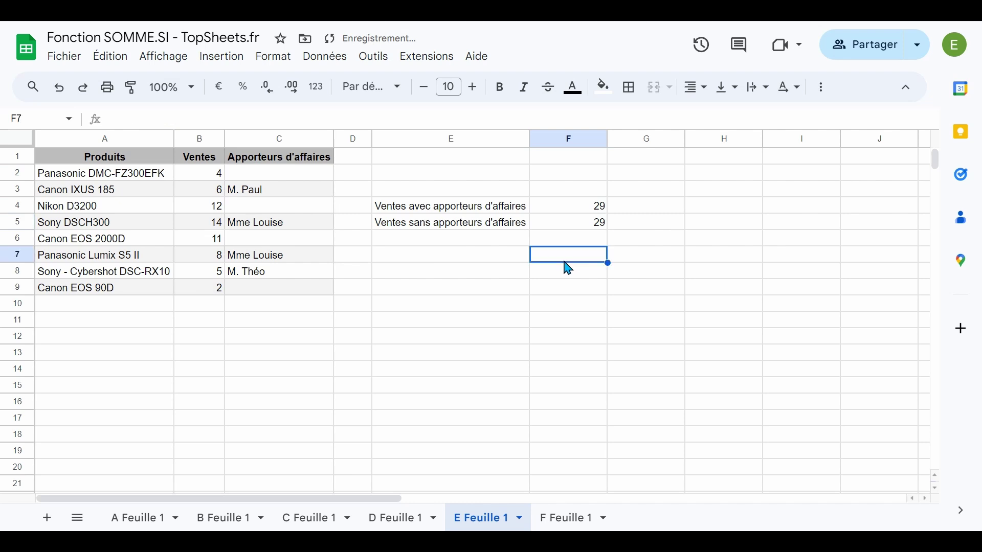
Check the filled business referrer cells C3, C5, C7 and C8
{"action": "left_click", "coordinate": [299, 194]}
{"action": "left_click", "coordinate": [289, 222]}
{"action": "left_click", "coordinate": [296, 255]}
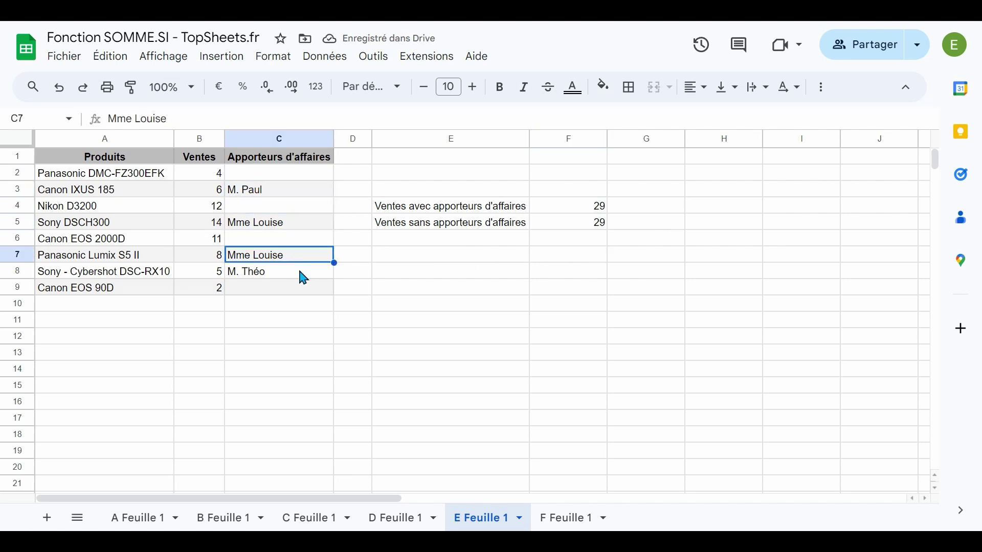
{"action": "left_click", "coordinate": [300, 275]}
{"action": "left_click", "coordinate": [405, 337]}
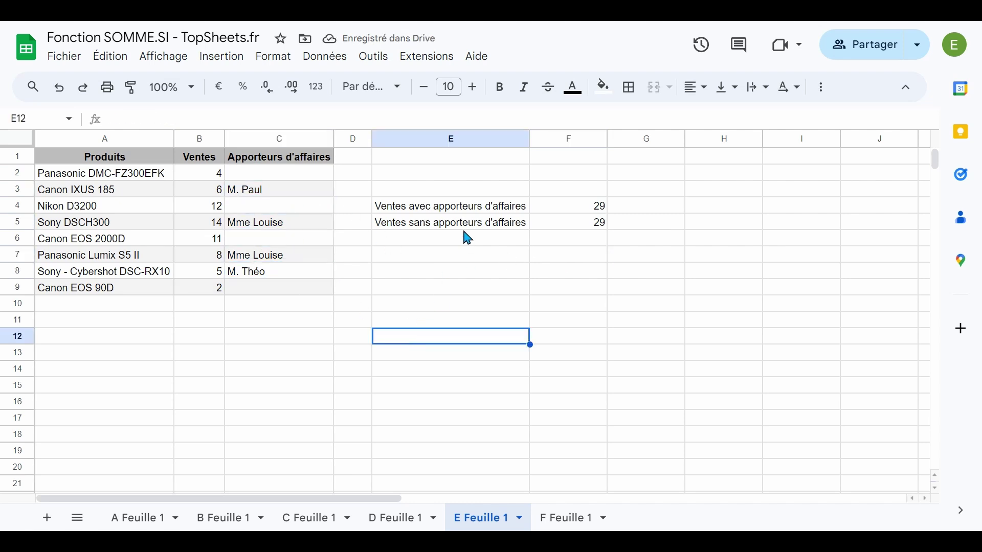
Change the criterion in the F4 formula to "<>" so it sums the sales with a business referrer
{"action": "left_click", "coordinate": [559, 207]}
{"action": "key", "text": "F2"}
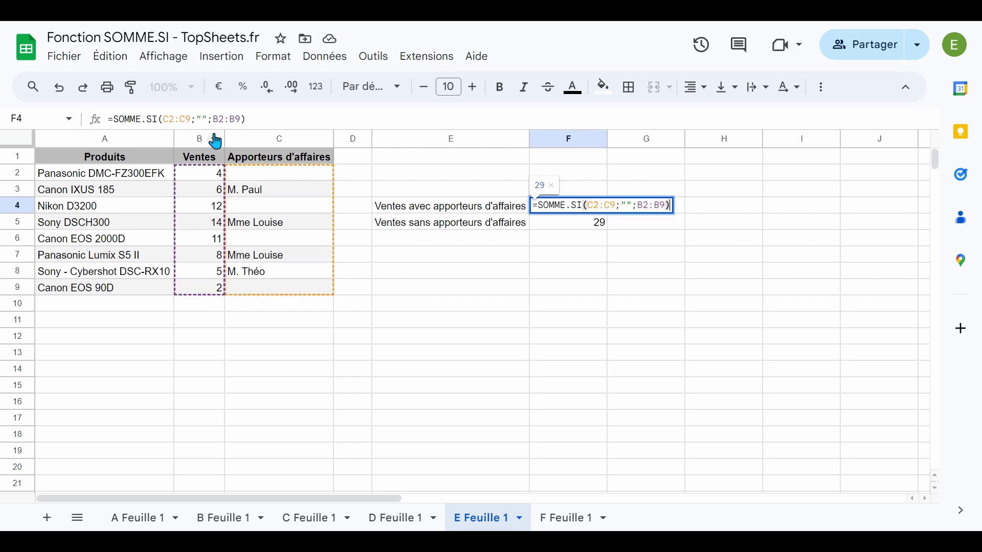
{"action": "left_click", "coordinate": [202, 120]}
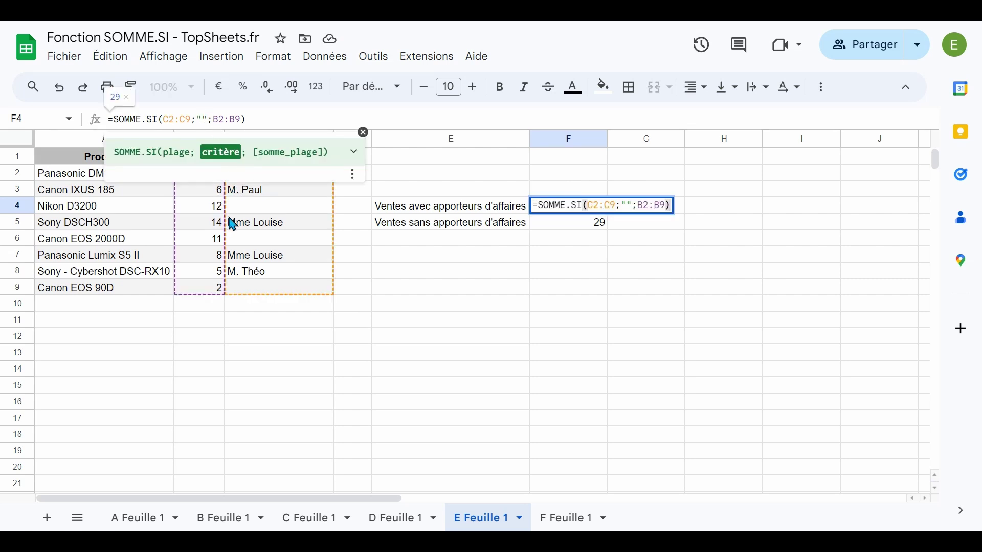
{"action": "type", "text": "<"}
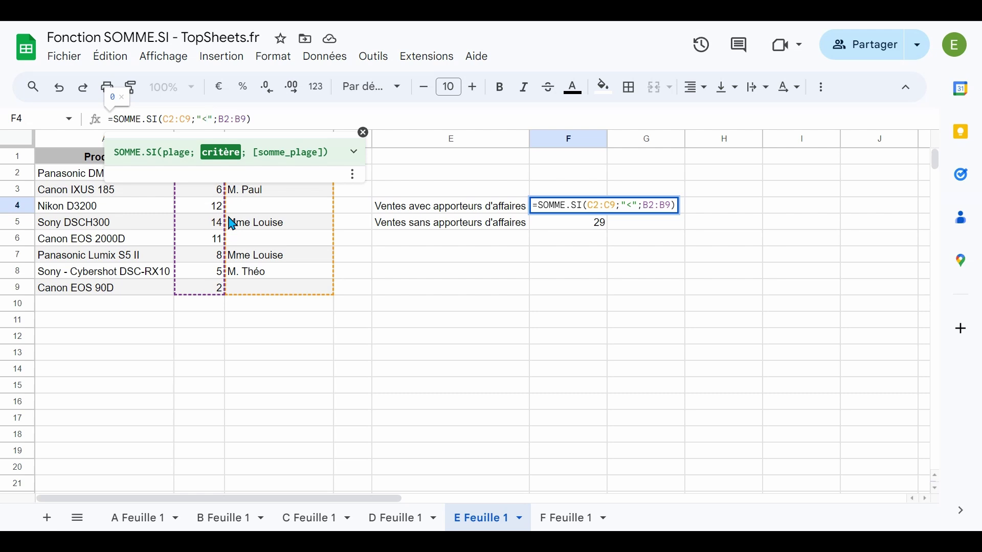
{"action": "type", "text": ">"}
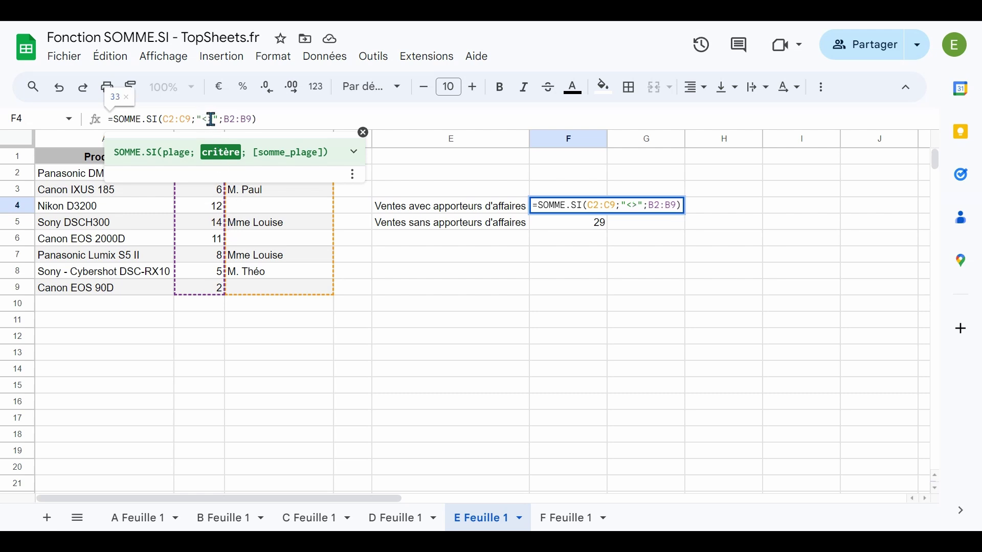
{"action": "key", "text": "Return"}
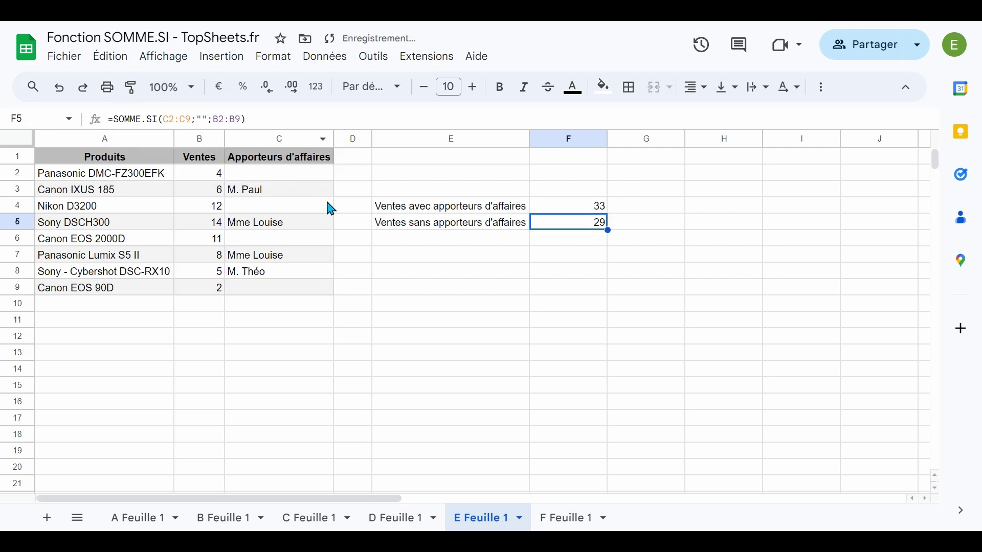
Compare the F4 result with the combined sum of the sales with a referrer in B3, B5, B7 and B8
{"action": "left_click", "coordinate": [561, 213]}
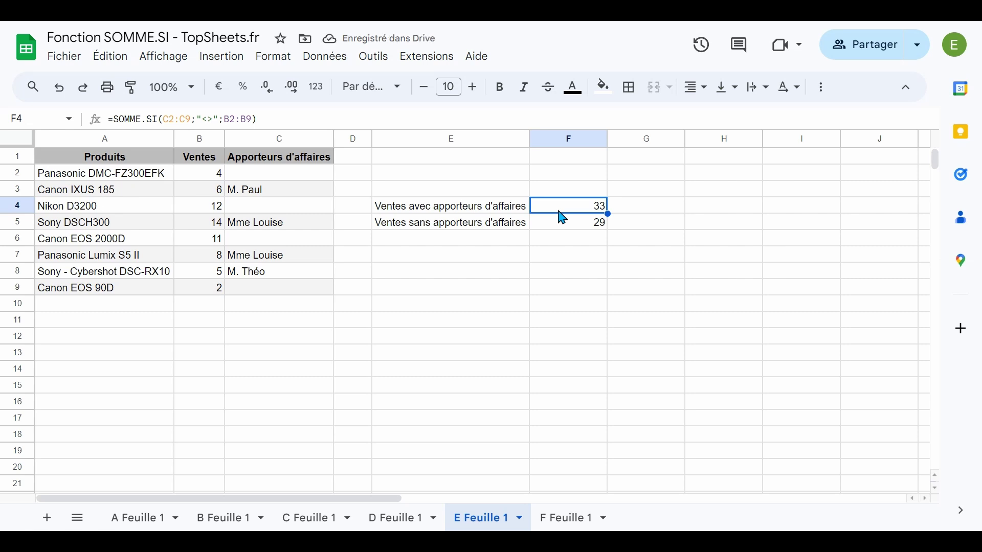
{"action": "left_click", "coordinate": [206, 194]}
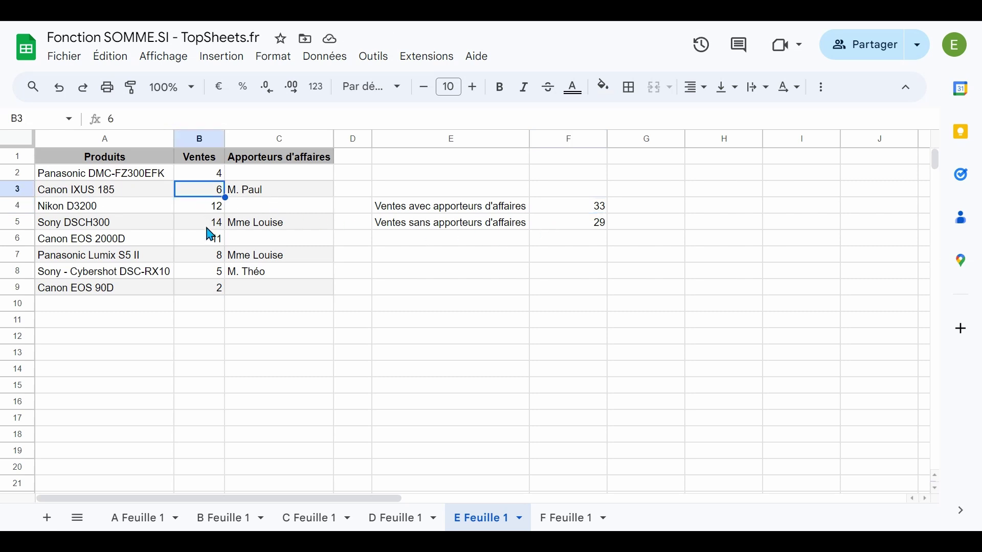
{"action": "left_click", "coordinate": [211, 224], "text": "ctrl"}
{"action": "left_click", "coordinate": [211, 256], "text": "ctrl"}
{"action": "left_click", "coordinate": [211, 272], "text": "ctrl"}
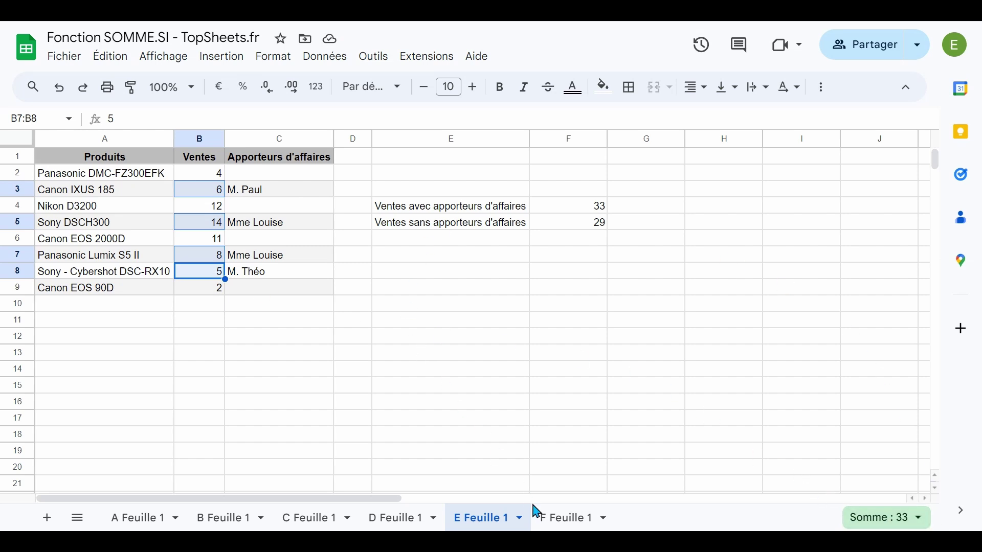
Open the F Feuille 1 sheet containing the November and December sales by seller
{"action": "left_click", "coordinate": [582, 529]}
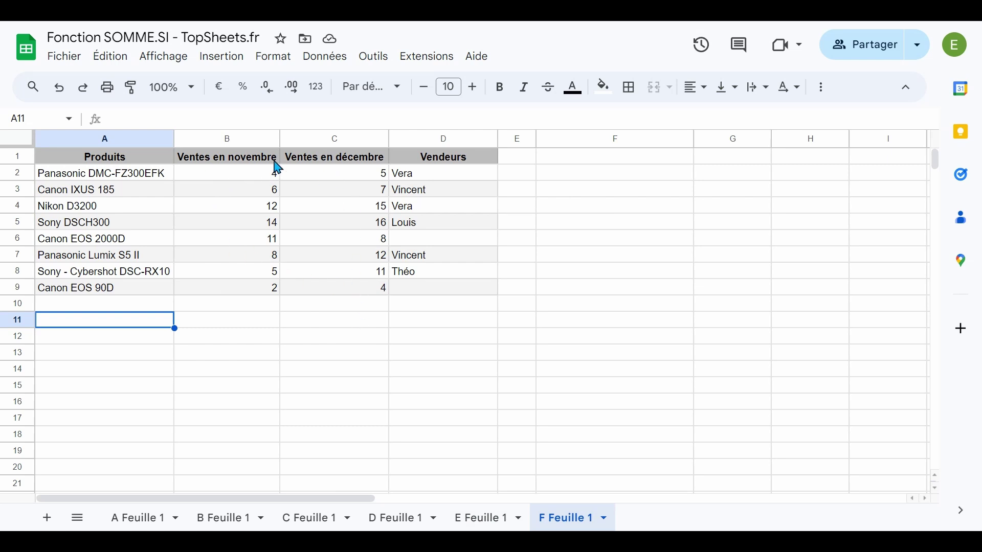
Begin a SOMME.SI formula in A11 with the doubled seller column {D2:D9\D2:D9} as its criteria range
{"action": "left_click", "coordinate": [424, 193]}
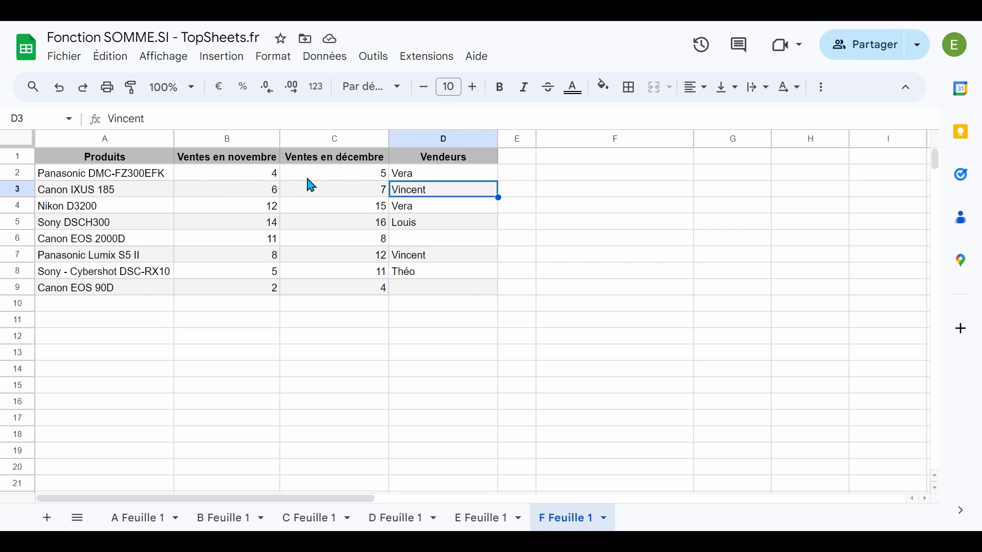
{"action": "left_click", "coordinate": [136, 326]}
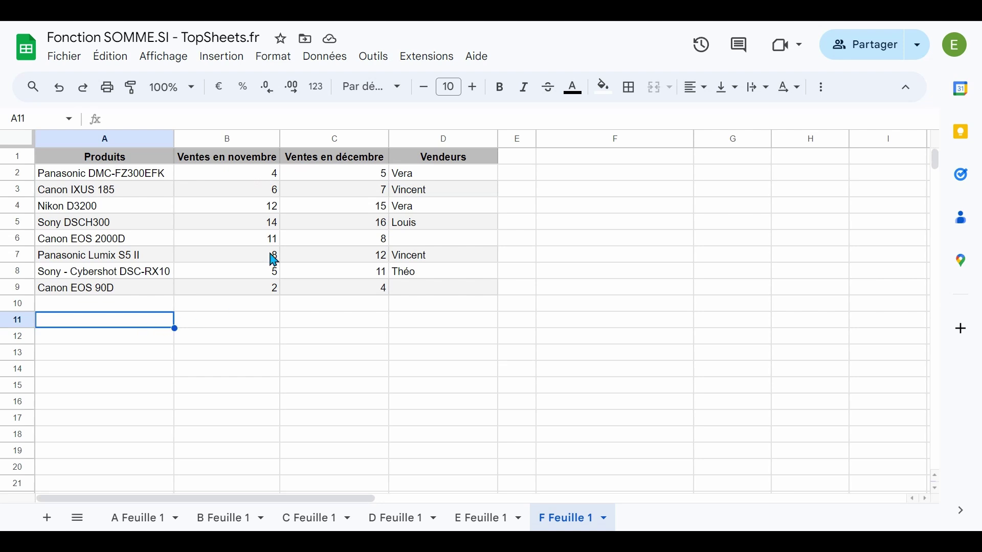
{"action": "type", "text": "=SOMME.SI("}
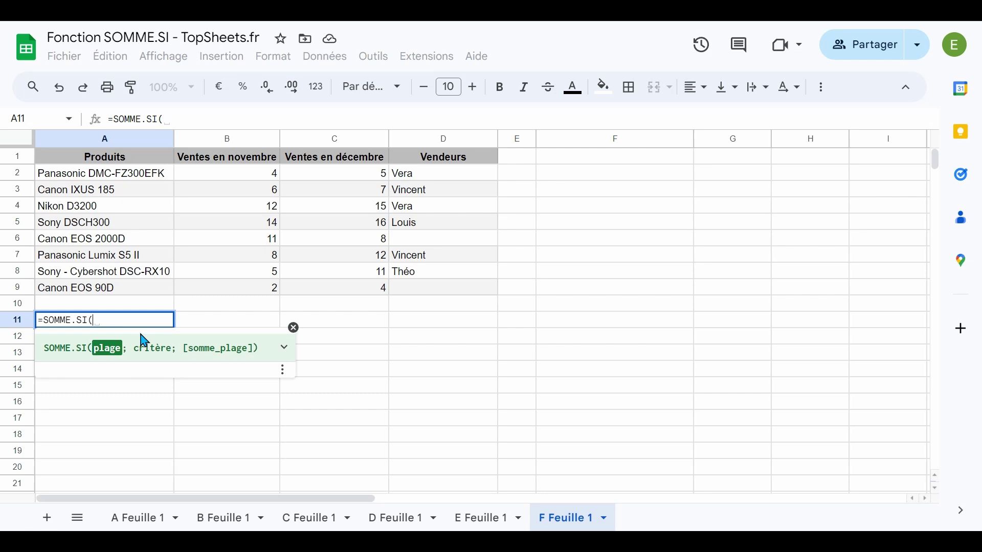
{"action": "type", "text": "{"}
{"action": "left_click_drag", "start_coordinate": [425, 176], "coordinate": [414, 287]}
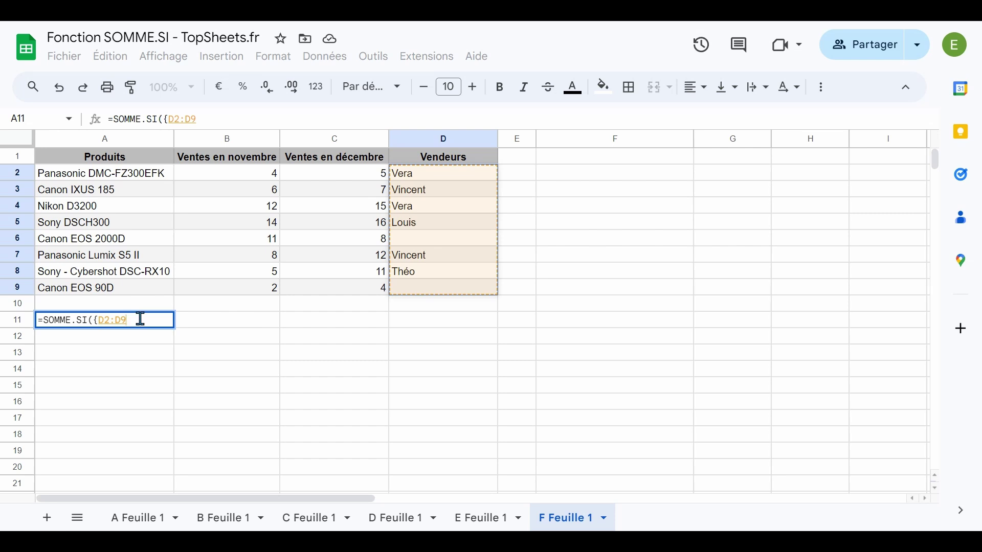
{"action": "type", "text": "\\"}
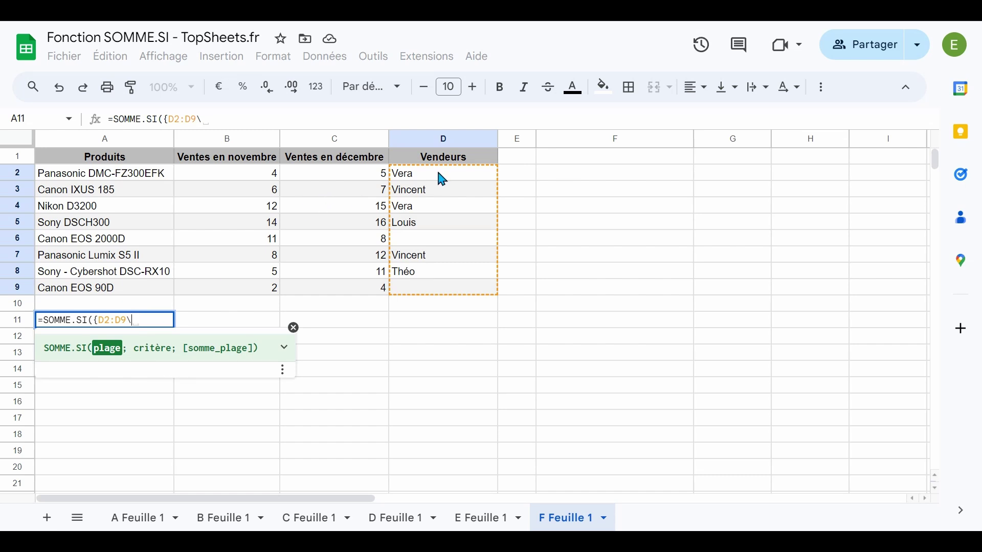
{"action": "left_click_drag", "start_coordinate": [440, 180], "coordinate": [443, 295]}
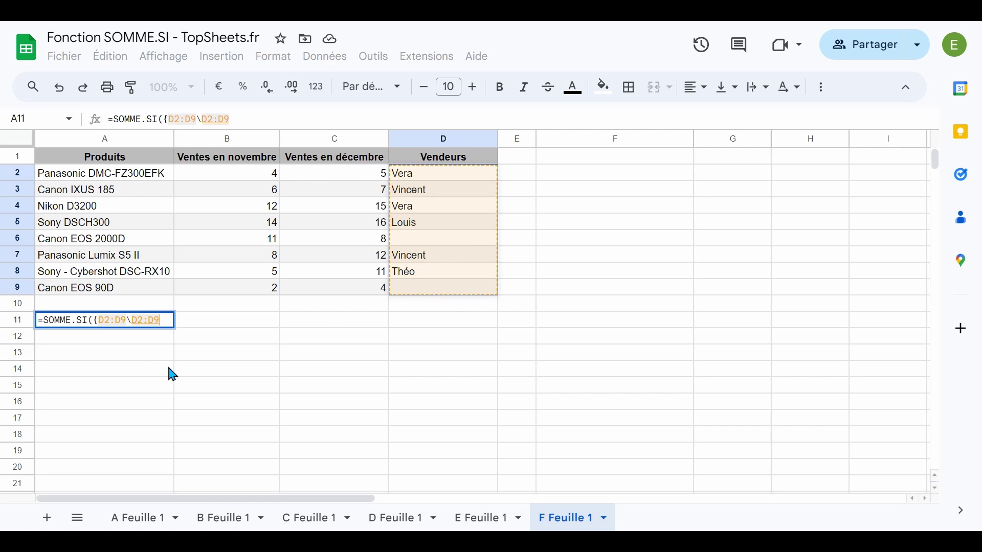
{"action": "type", "text": "}"}
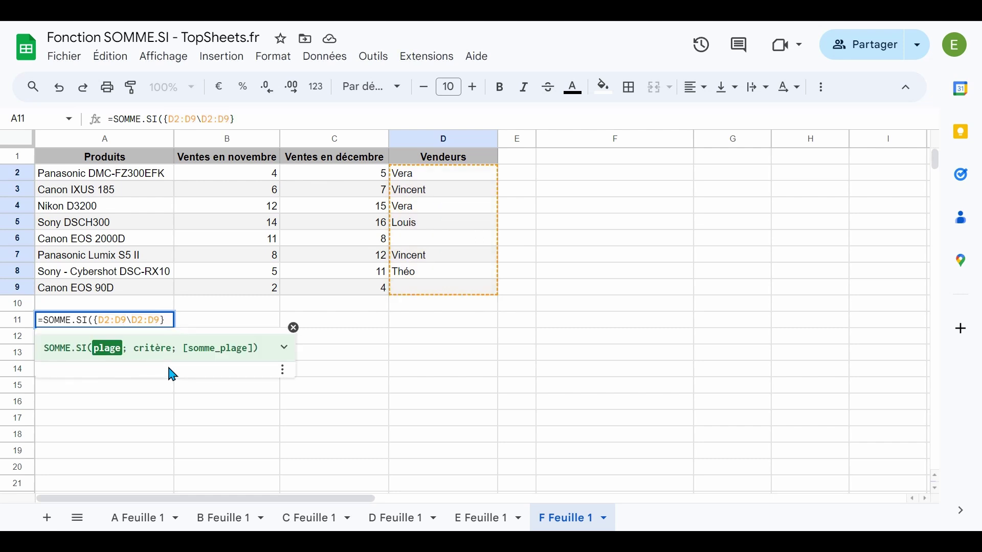
Complete the A11 formula with the seller name from D3 in quotes as criterion and B2:C9 as the sum range
{"action": "type", "text": ";"}
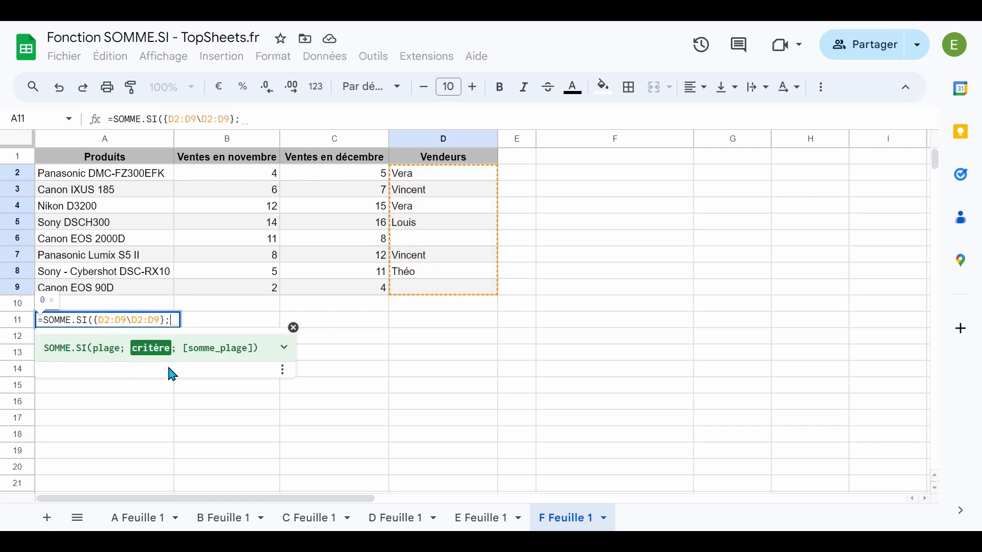
{"action": "type", "text": "\""}
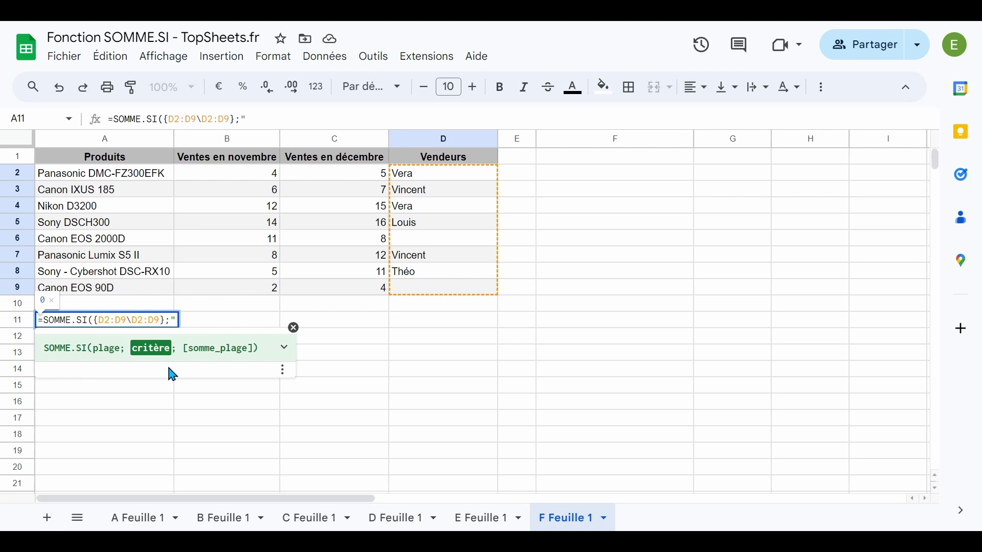
{"action": "type", "text": "Vincent"}
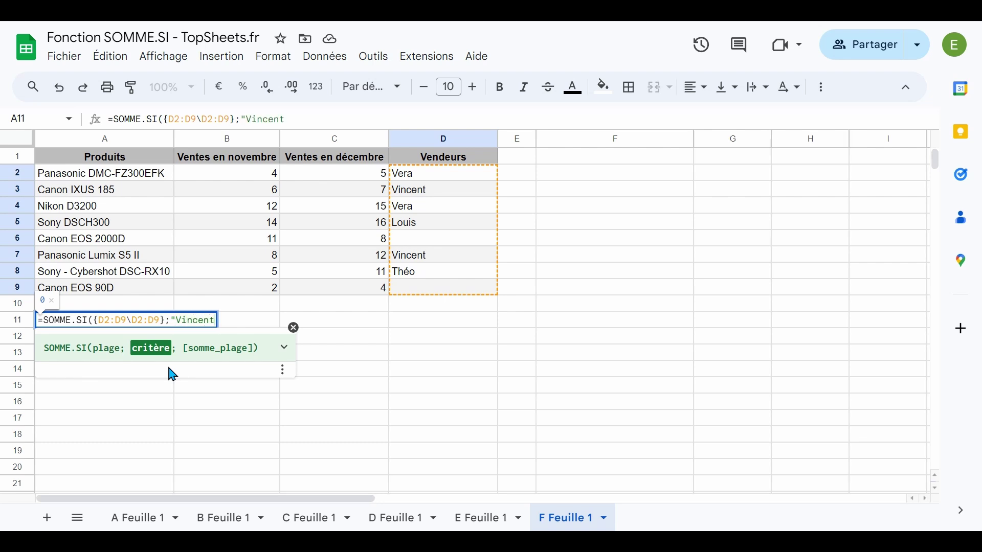
{"action": "type", "text": "\";"}
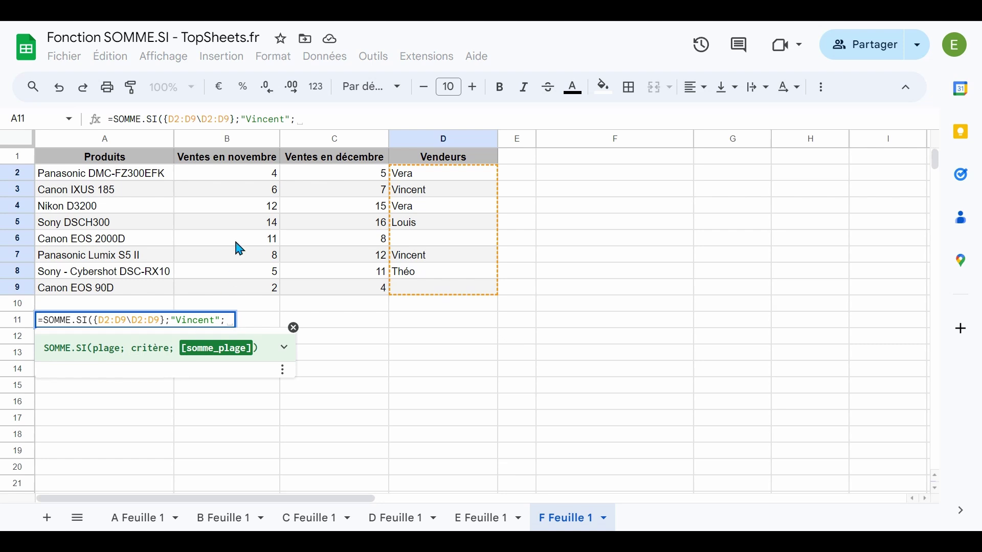
{"action": "left_click_drag", "start_coordinate": [239, 173], "coordinate": [330, 286]}
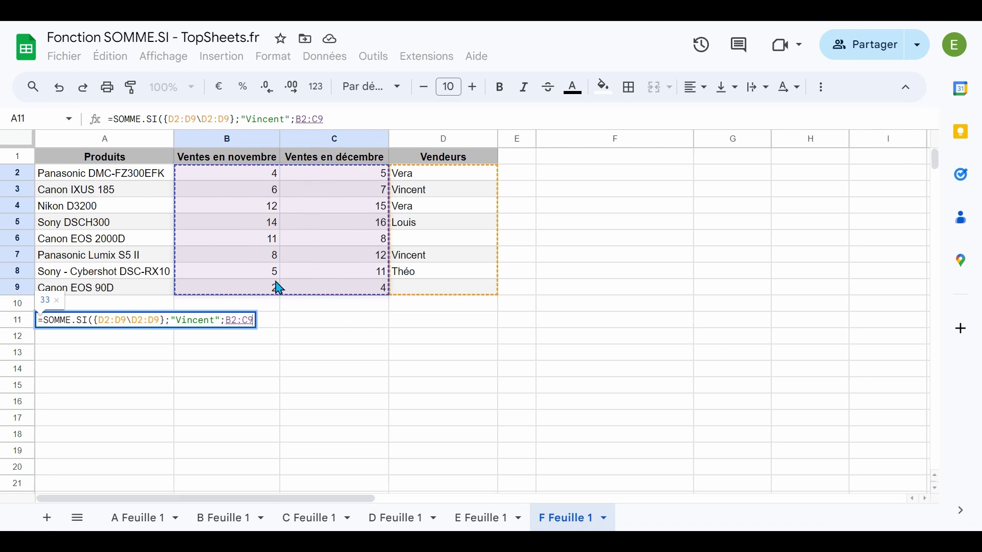
{"action": "type", "text": ")"}
{"action": "key", "text": "Return"}
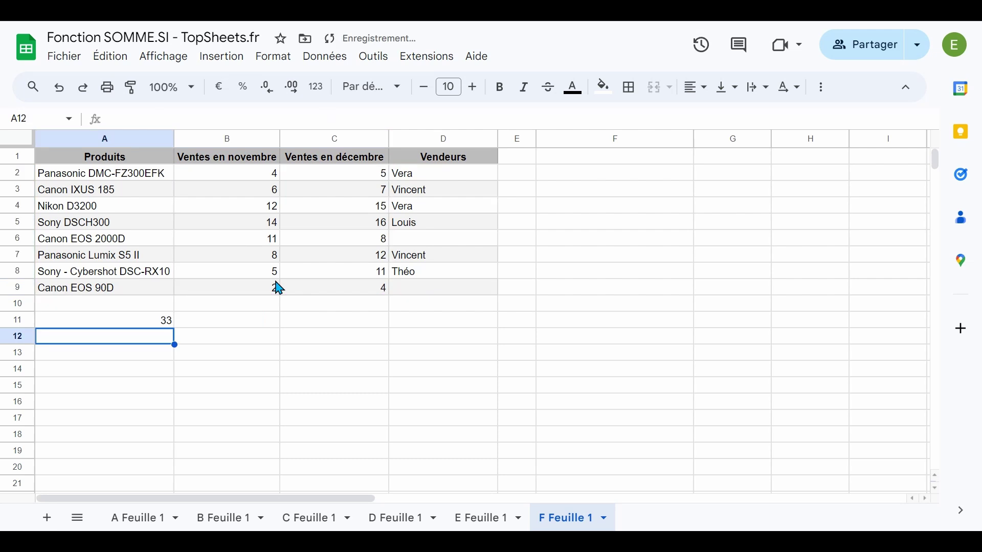
Compare the A11 result with the combined sum of that seller's sales in B3:C3 and B7:C7
{"action": "key", "text": "Up"}
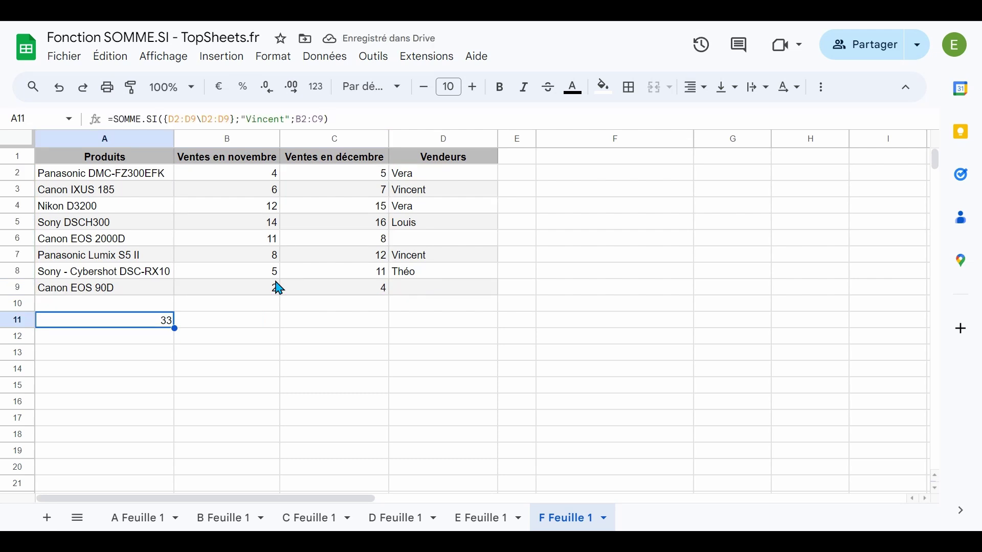
{"action": "left_click_drag", "start_coordinate": [254, 198], "coordinate": [312, 201]}
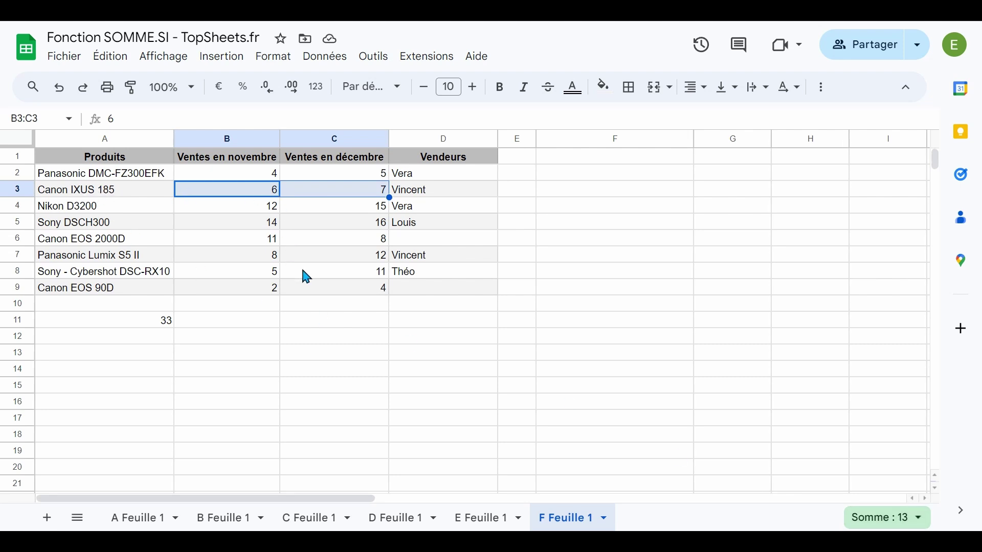
{"action": "left_click_drag", "start_coordinate": [259, 258], "coordinate": [317, 260]}
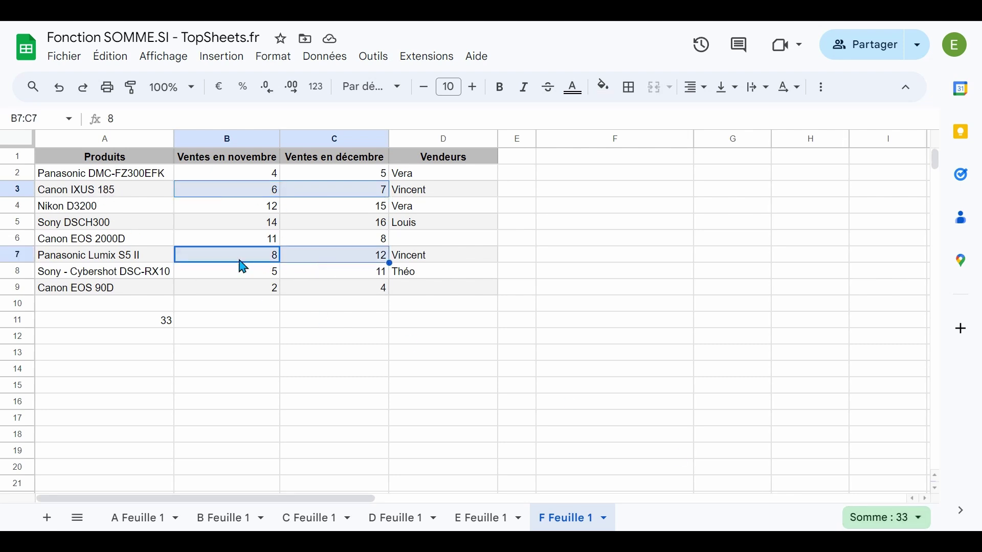